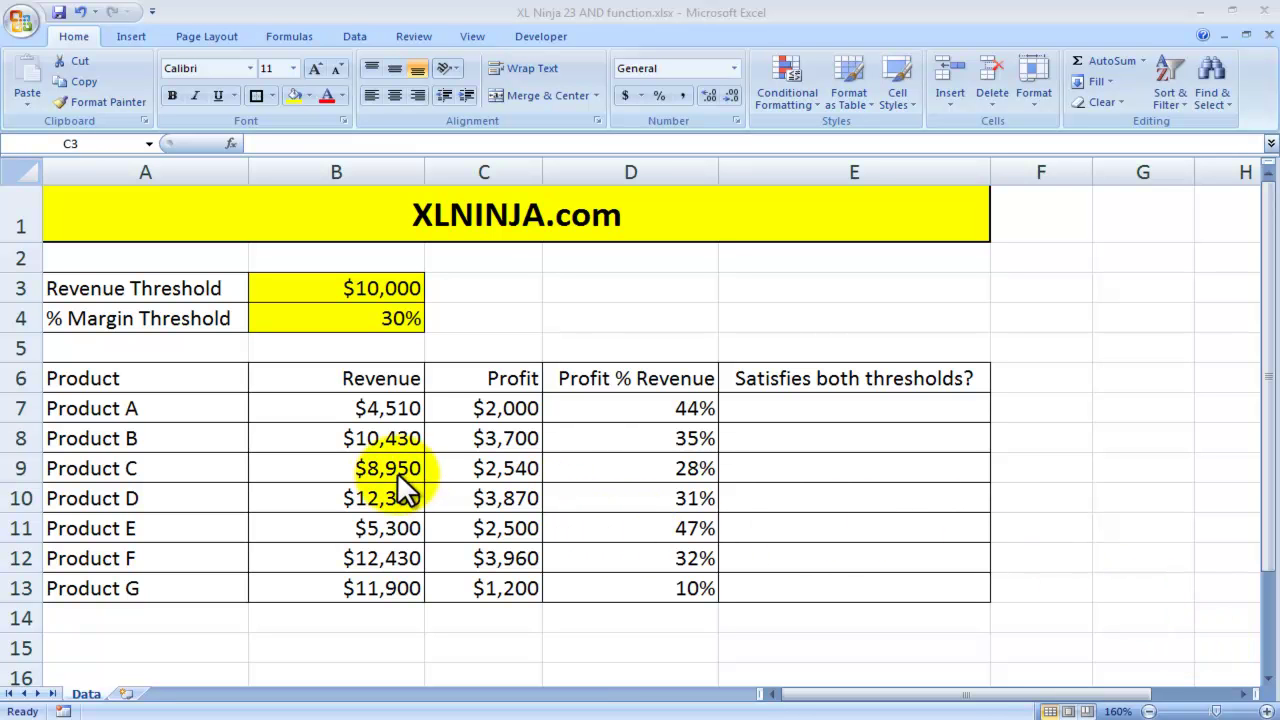
Review the product name, revenue, profit and Profit % Revenue columns
left_click_drag(131, 407, 144, 588)
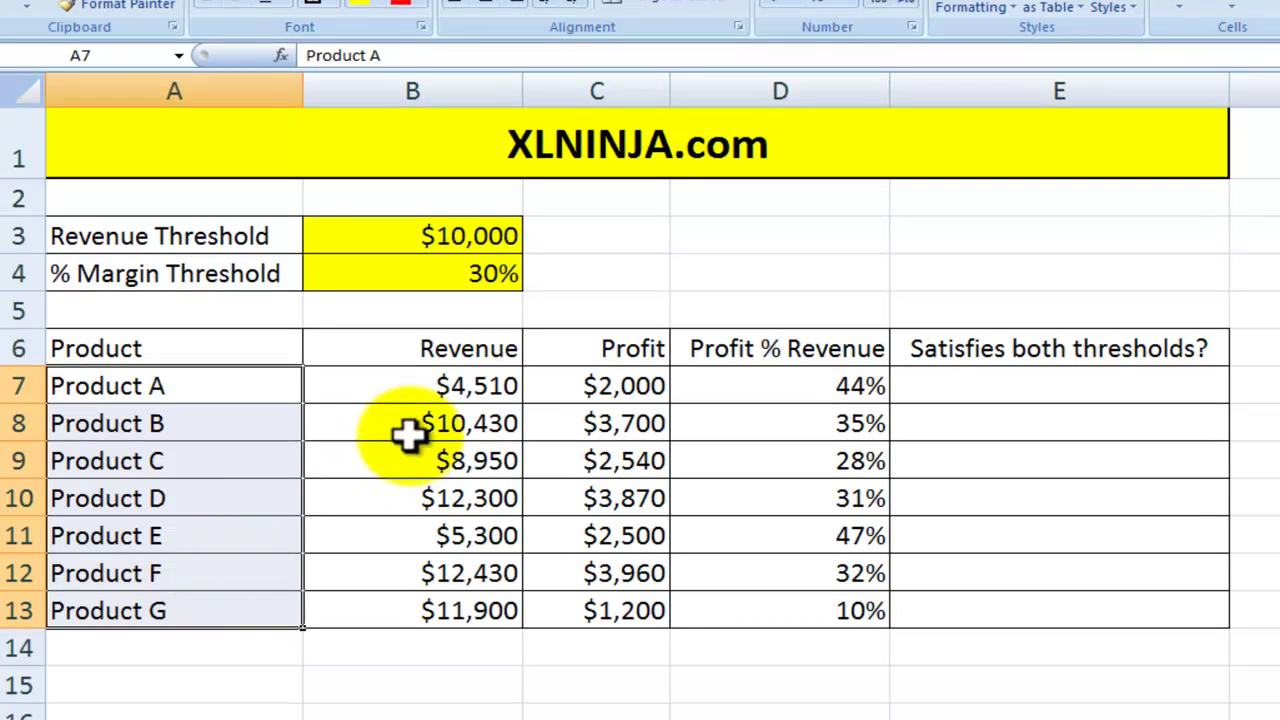
left_click_drag(434, 394, 423, 600)
left_click_drag(623, 385, 609, 600)
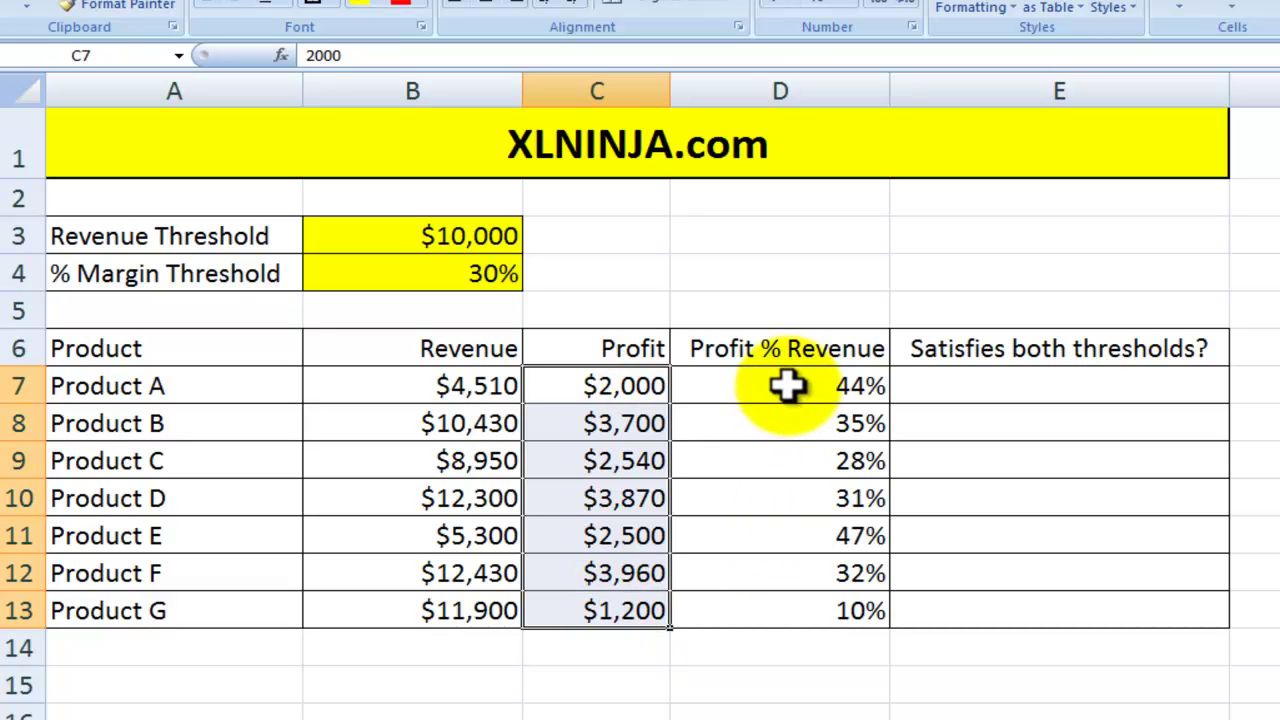
left_click_drag(789, 386, 773, 599)
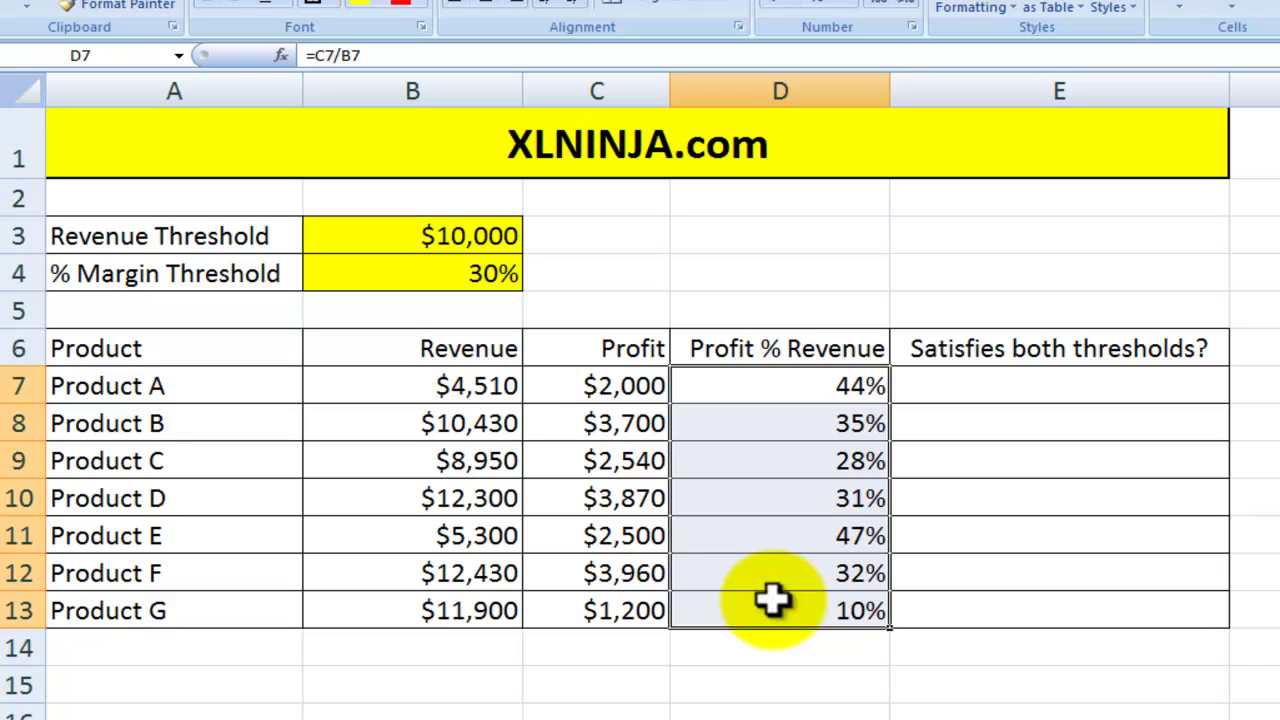
Compare Product F and G figures against the $10,000 revenue and 30% margin thresholds
left_click(450, 570)
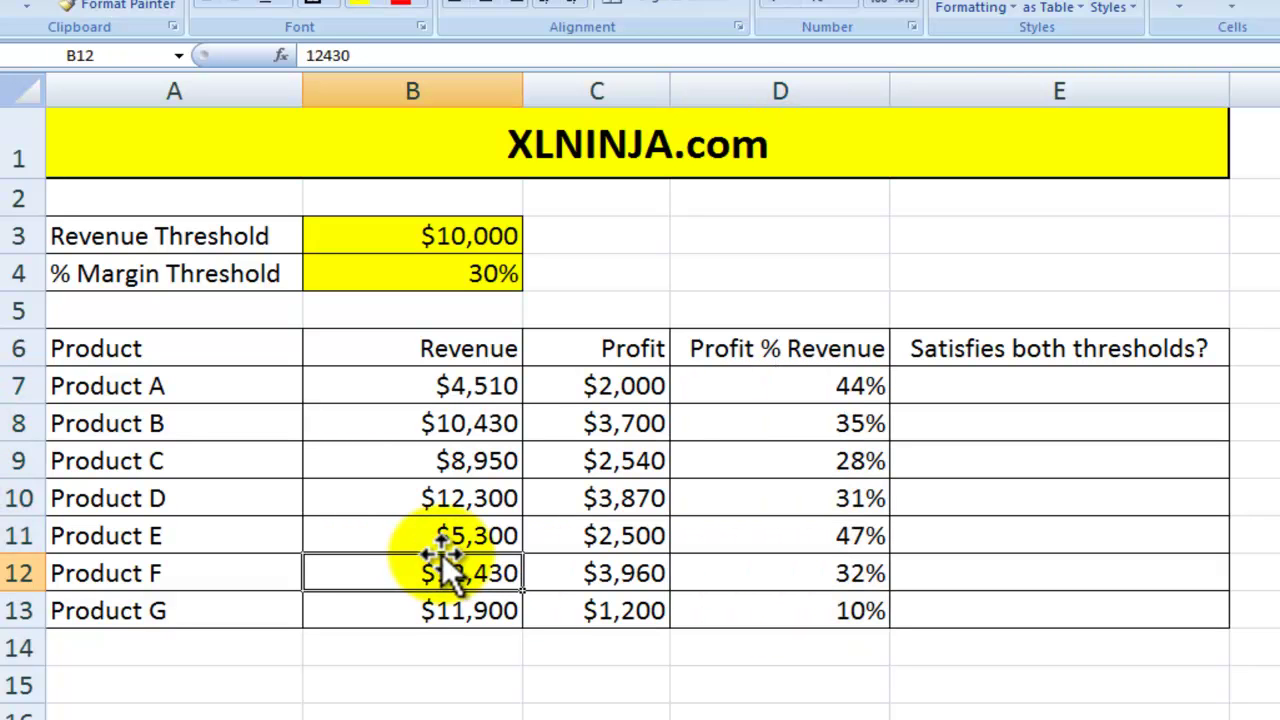
left_click(230, 239)
left_click(323, 240)
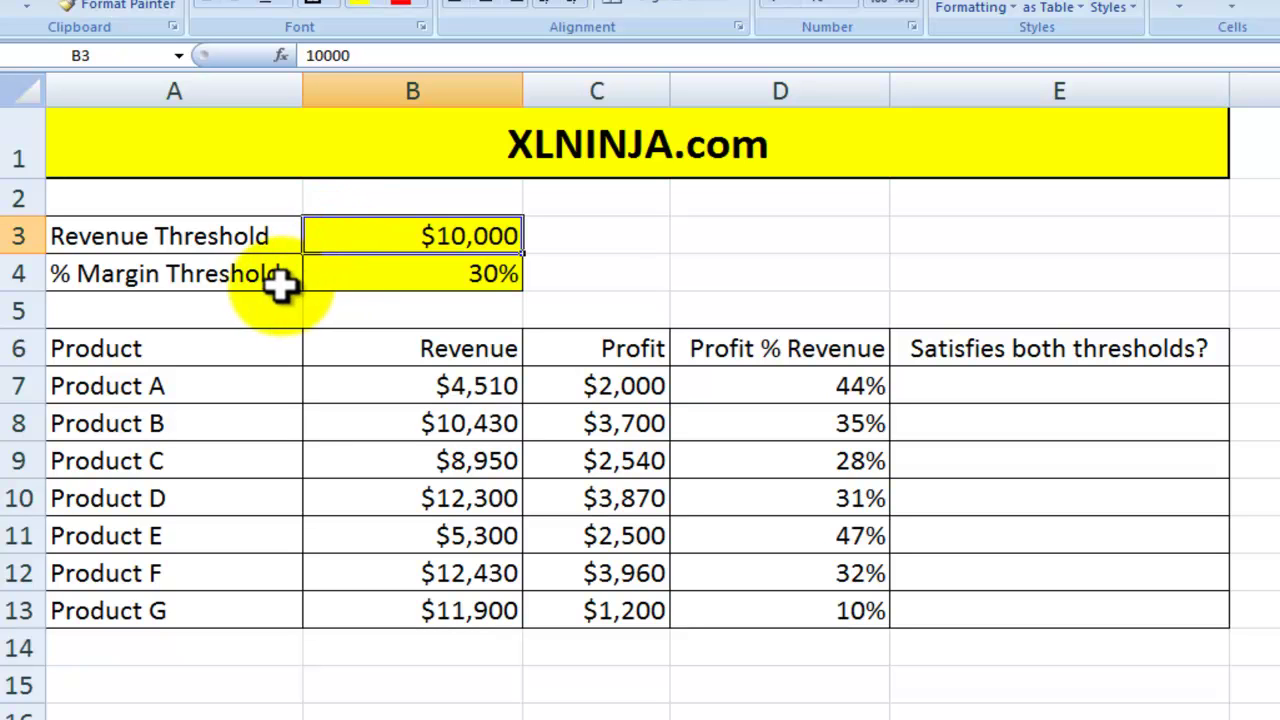
left_click(367, 283)
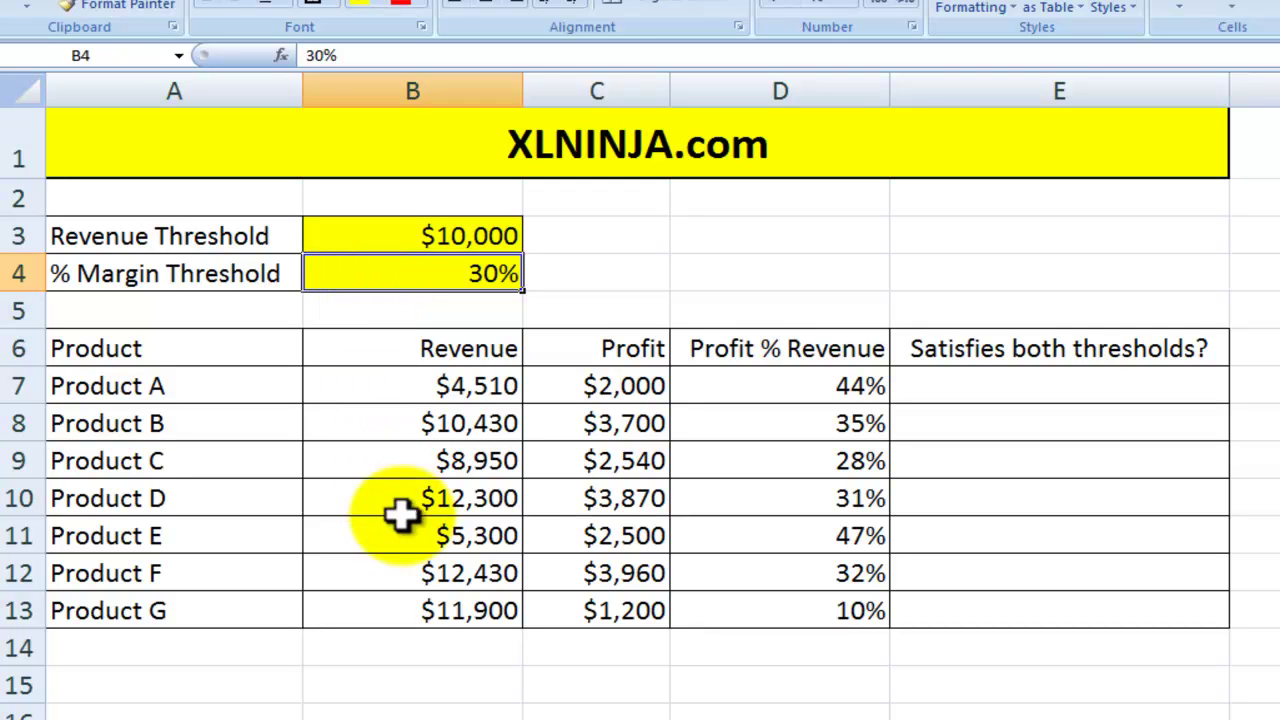
left_click(244, 625)
left_click(408, 623)
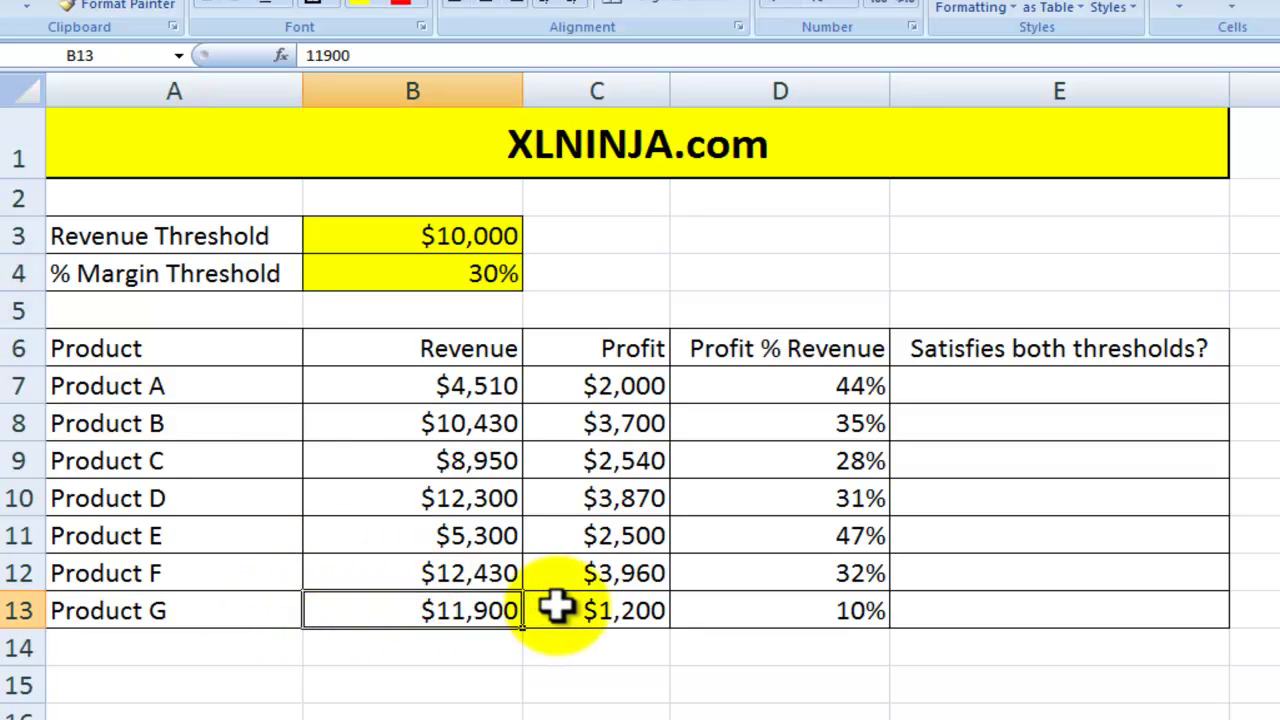
left_click(588, 610)
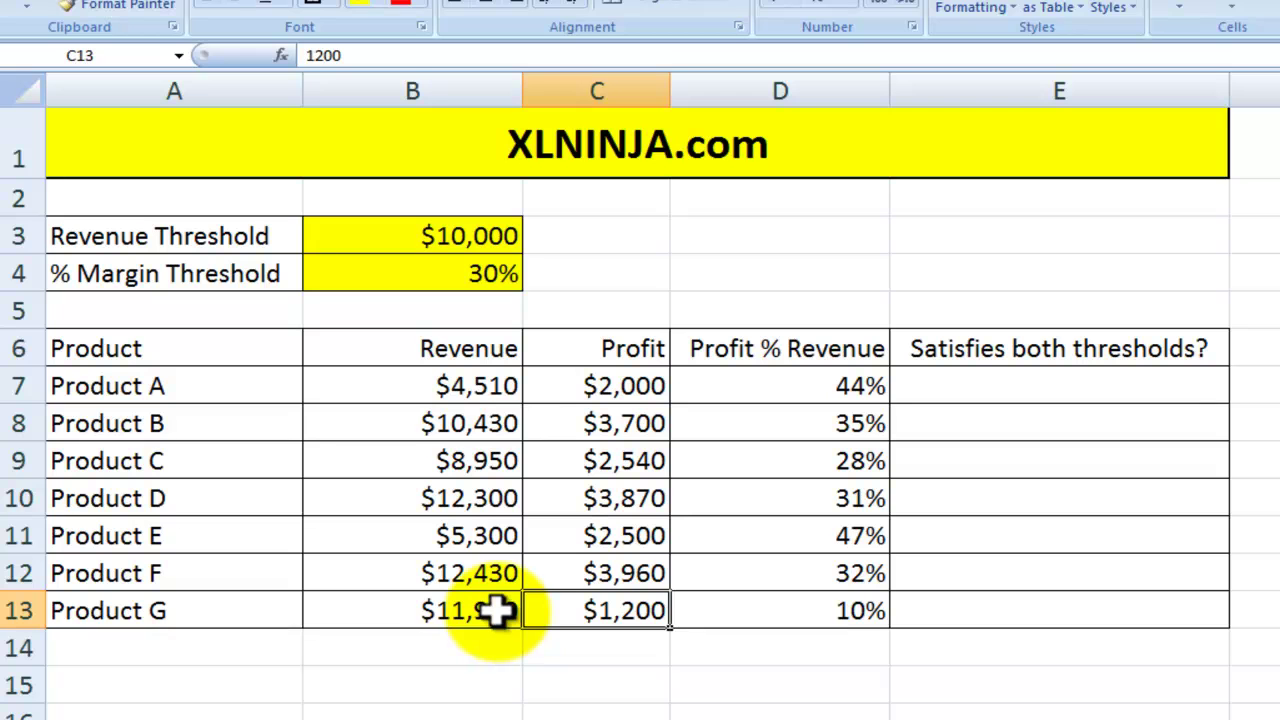
left_click(789, 615)
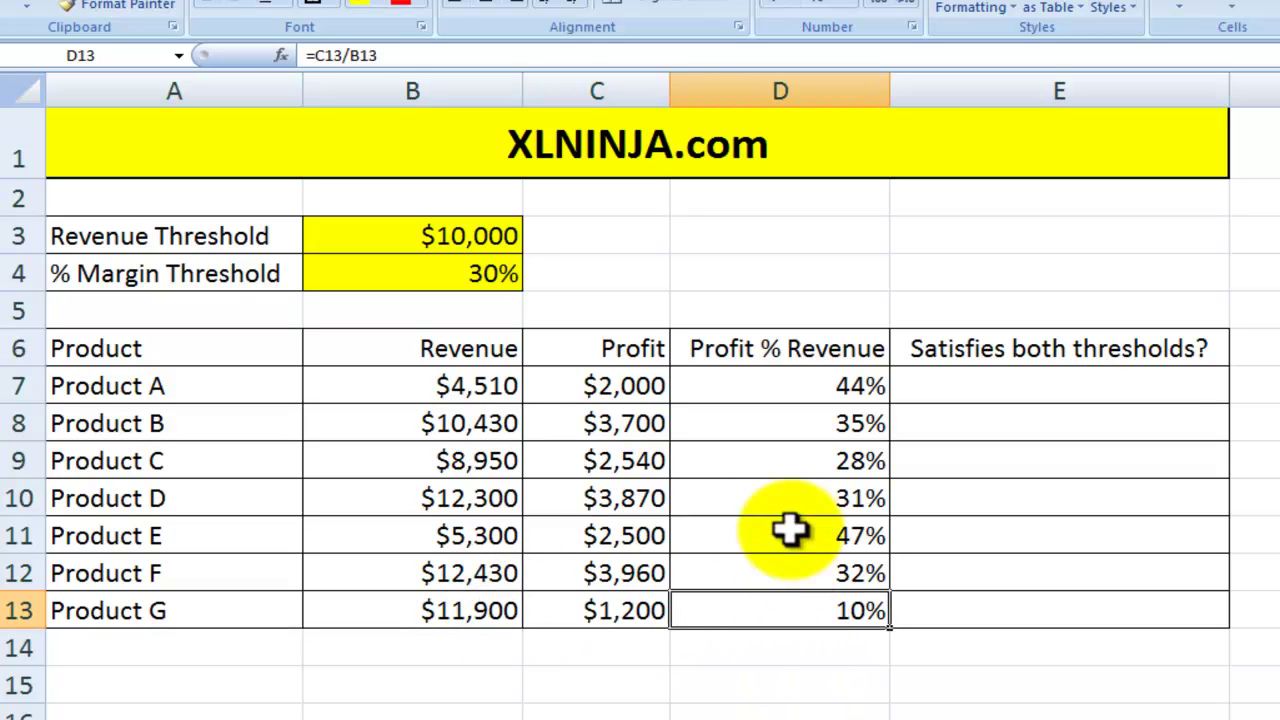
Review Product A's revenue, profit and margin, then select its result cell E7
left_click(435, 390)
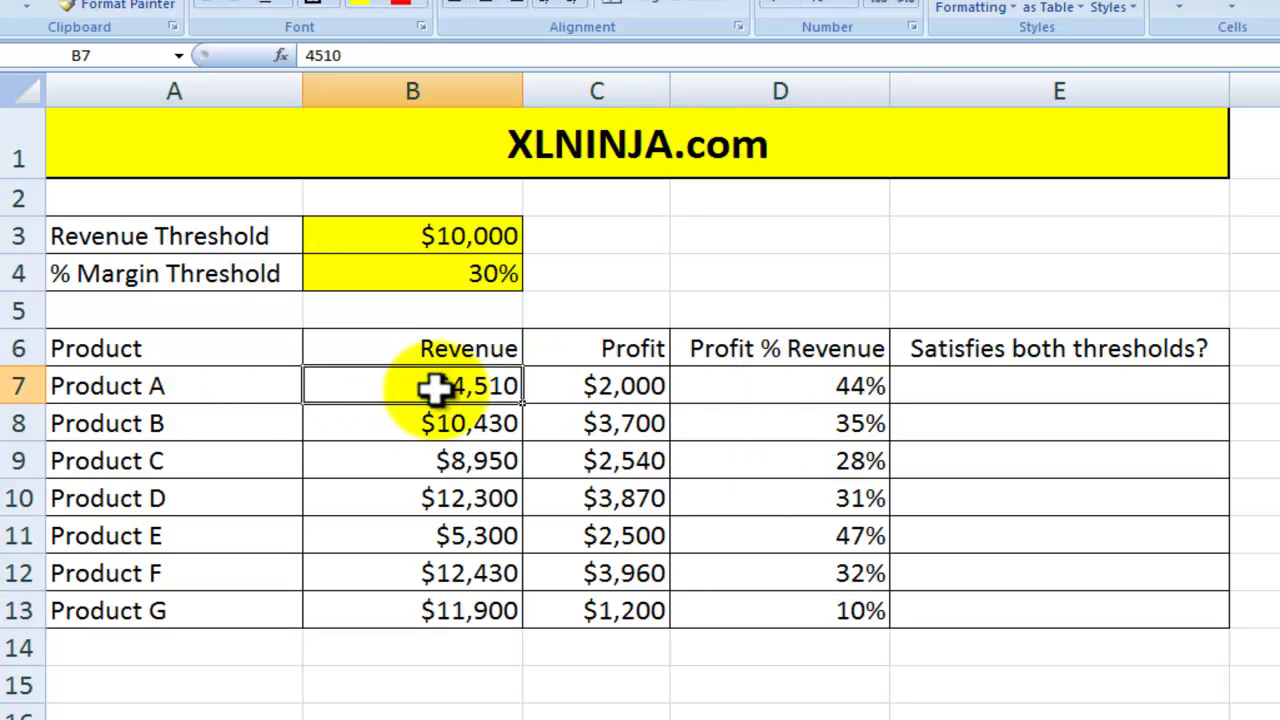
left_click(608, 383)
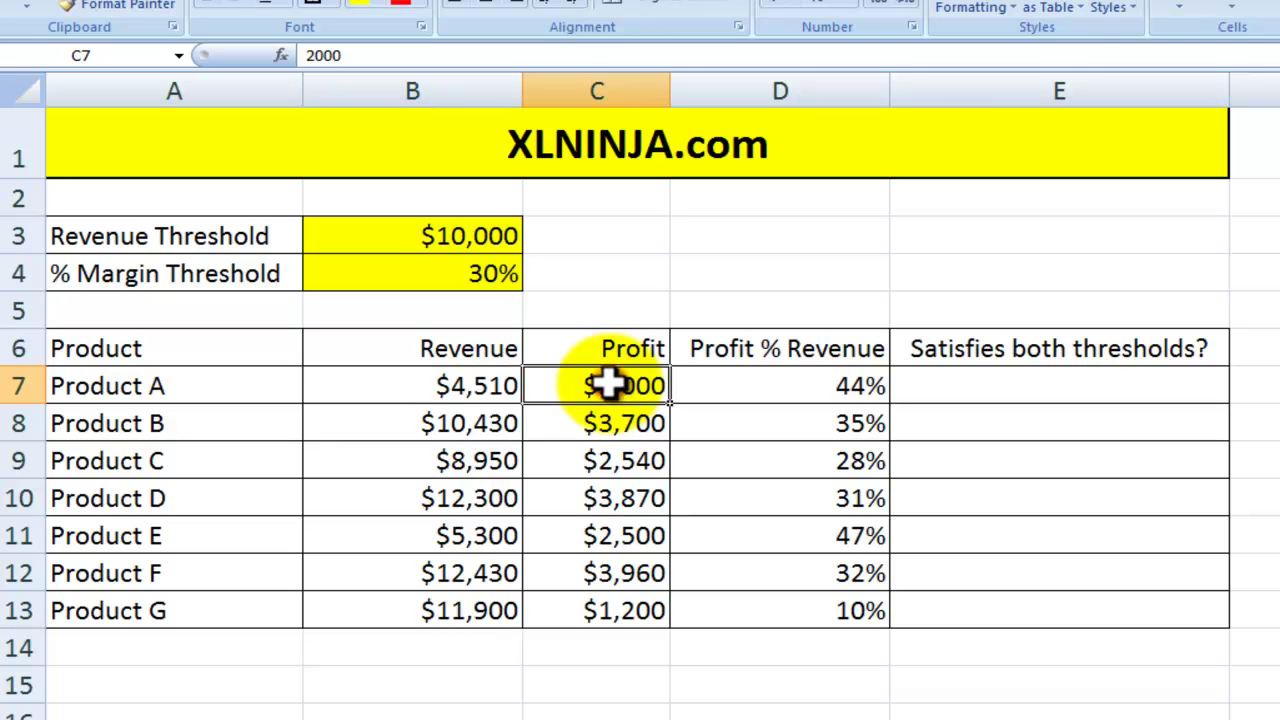
left_click(790, 386)
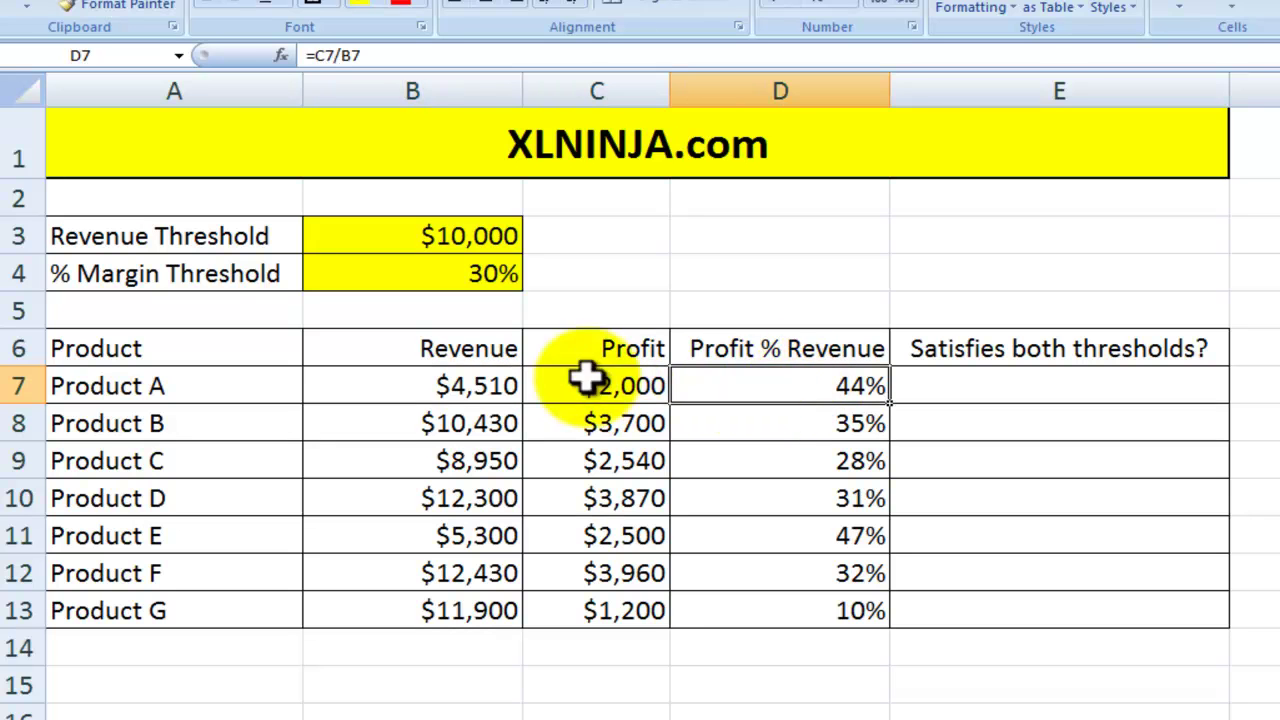
left_click_drag(951, 391, 979, 608)
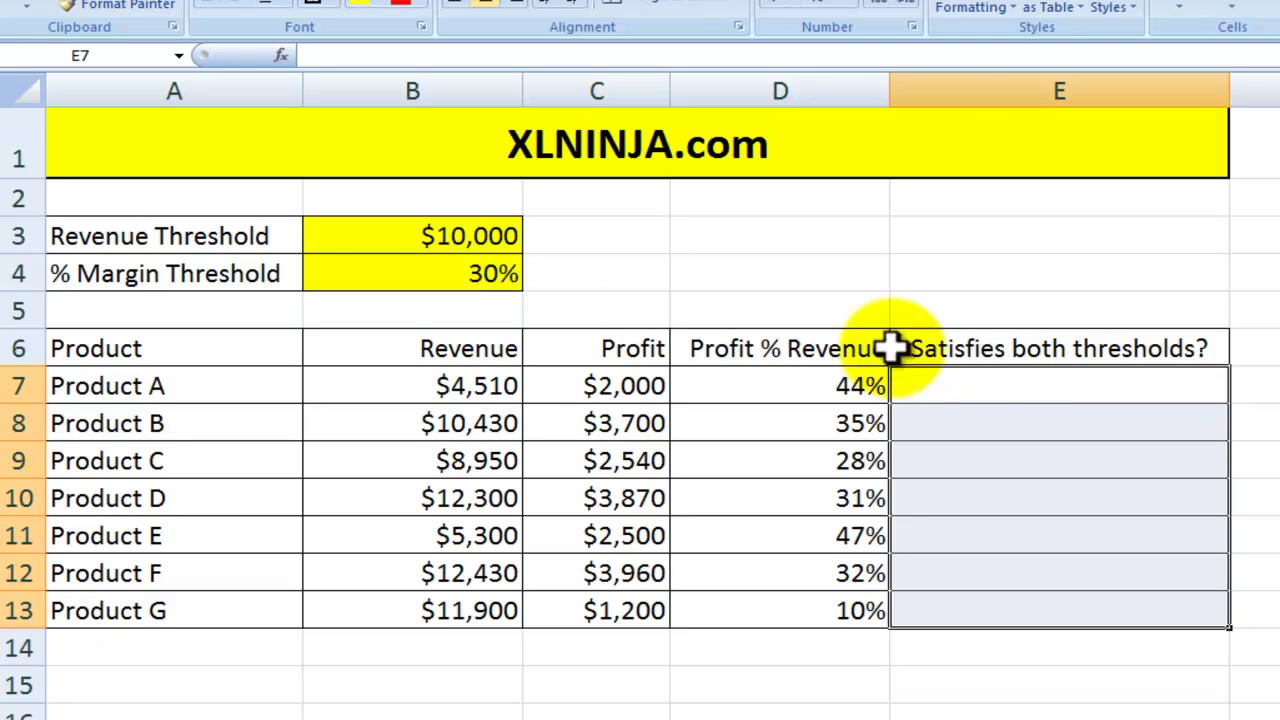
left_click(480, 237)
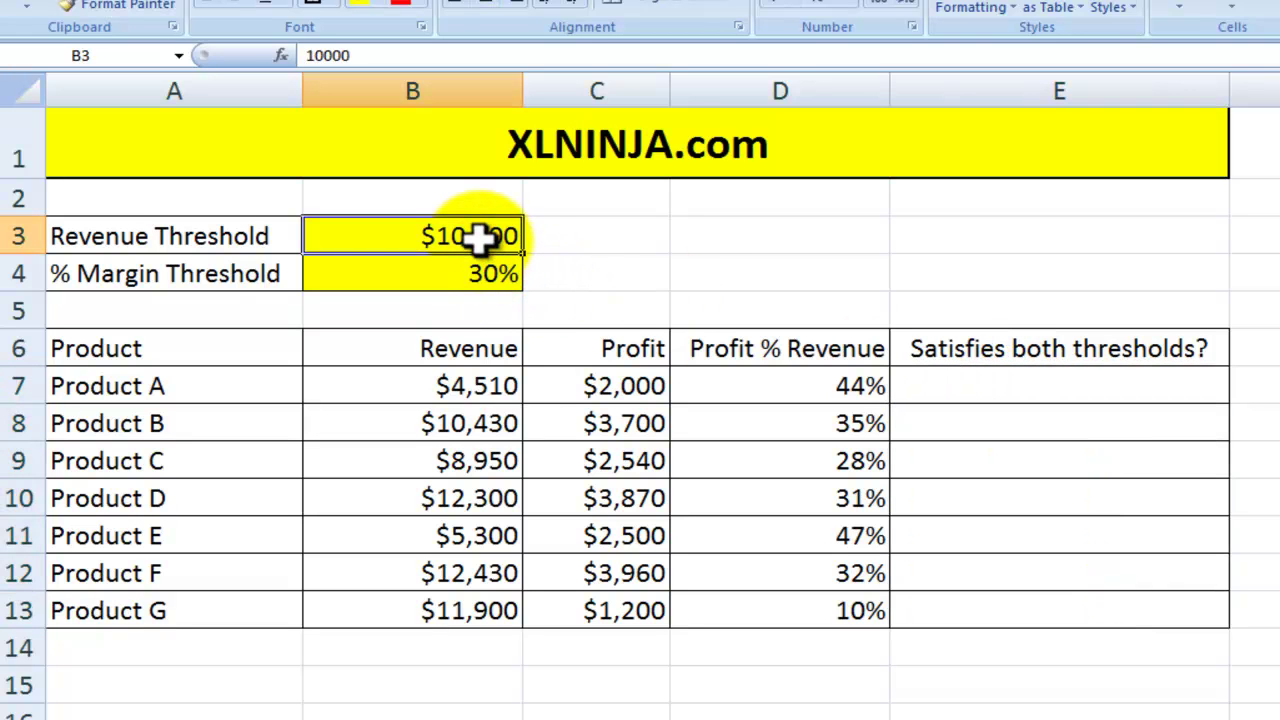
left_click(491, 272)
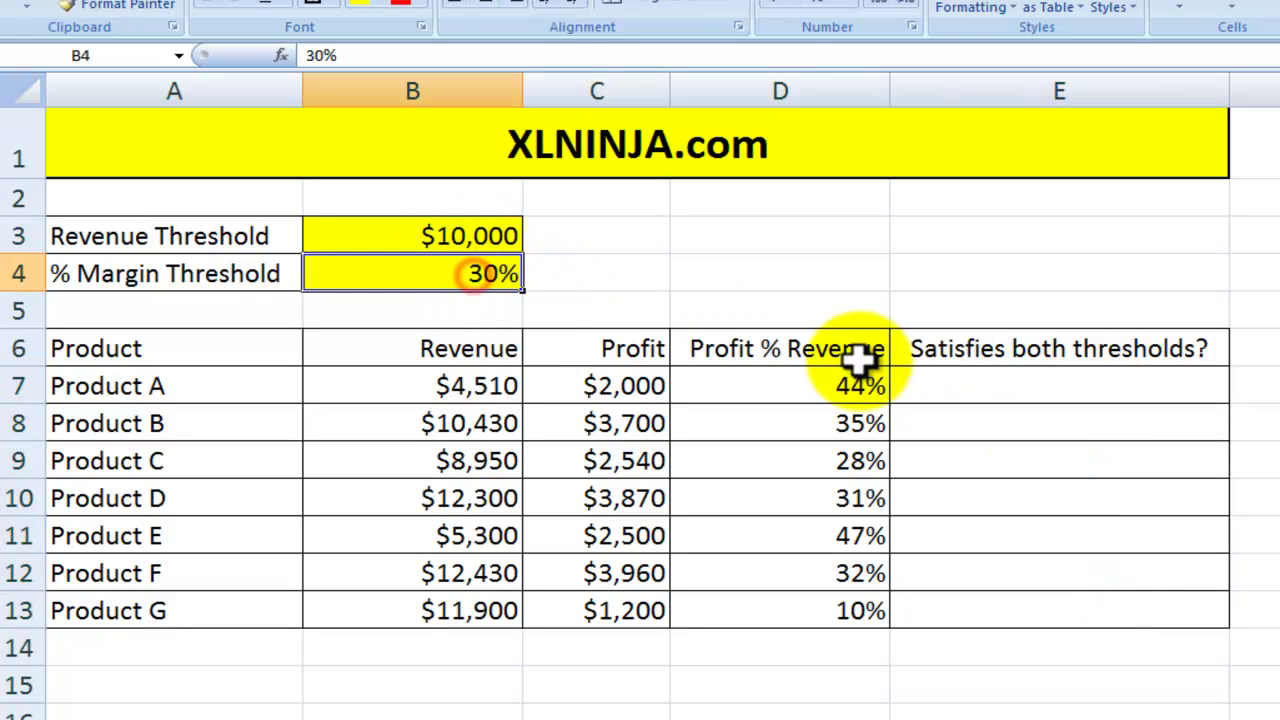
left_click(986, 398)
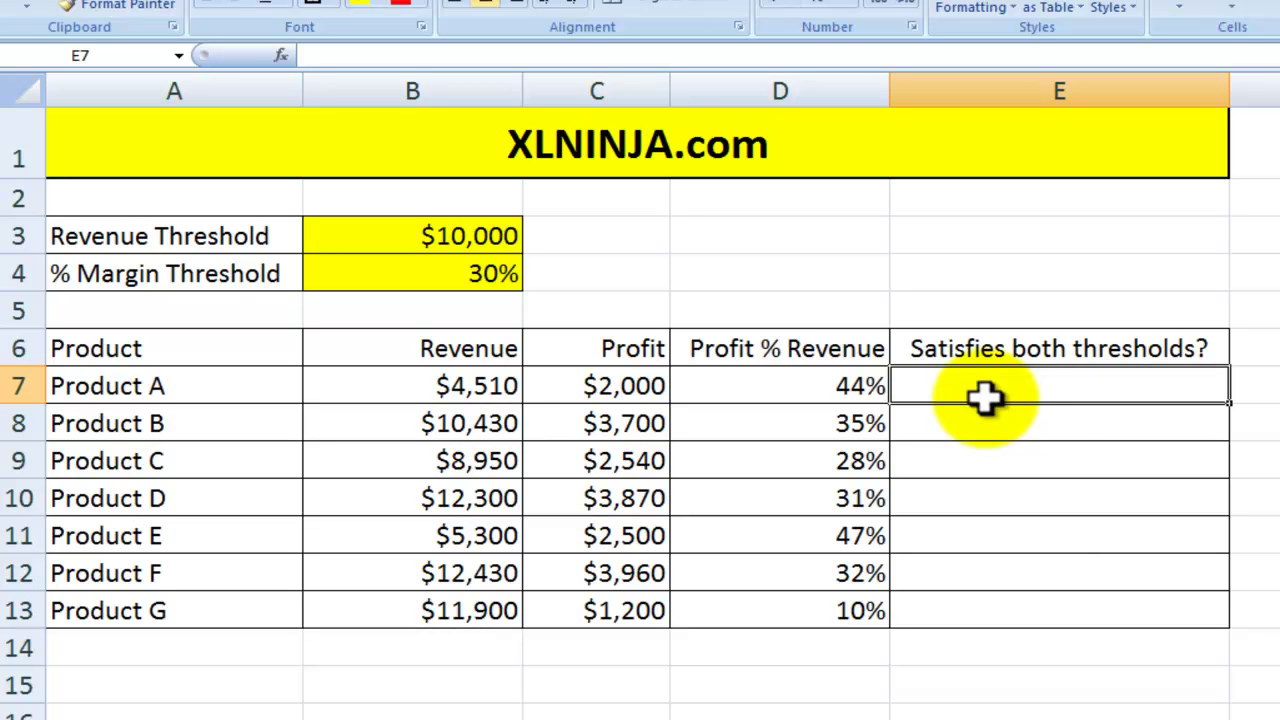
Begin the AND formula in E7 with the condition B7>$B$3
type("=and")
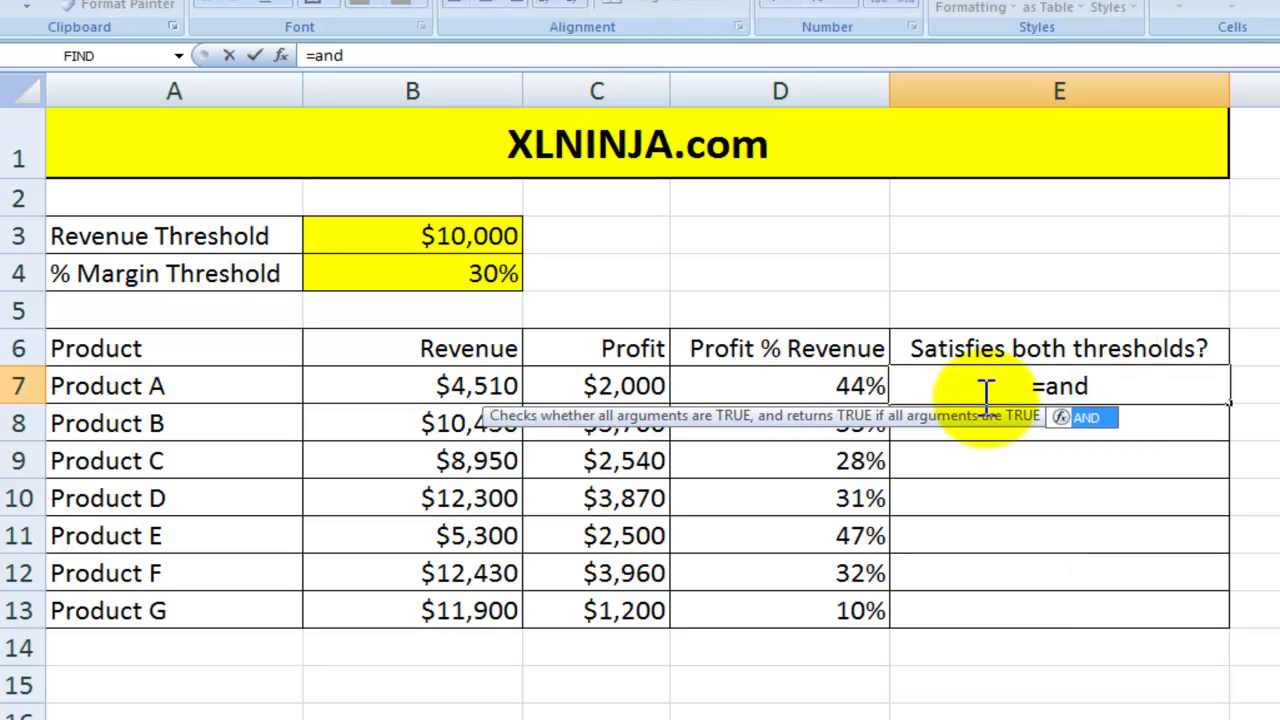
type("(")
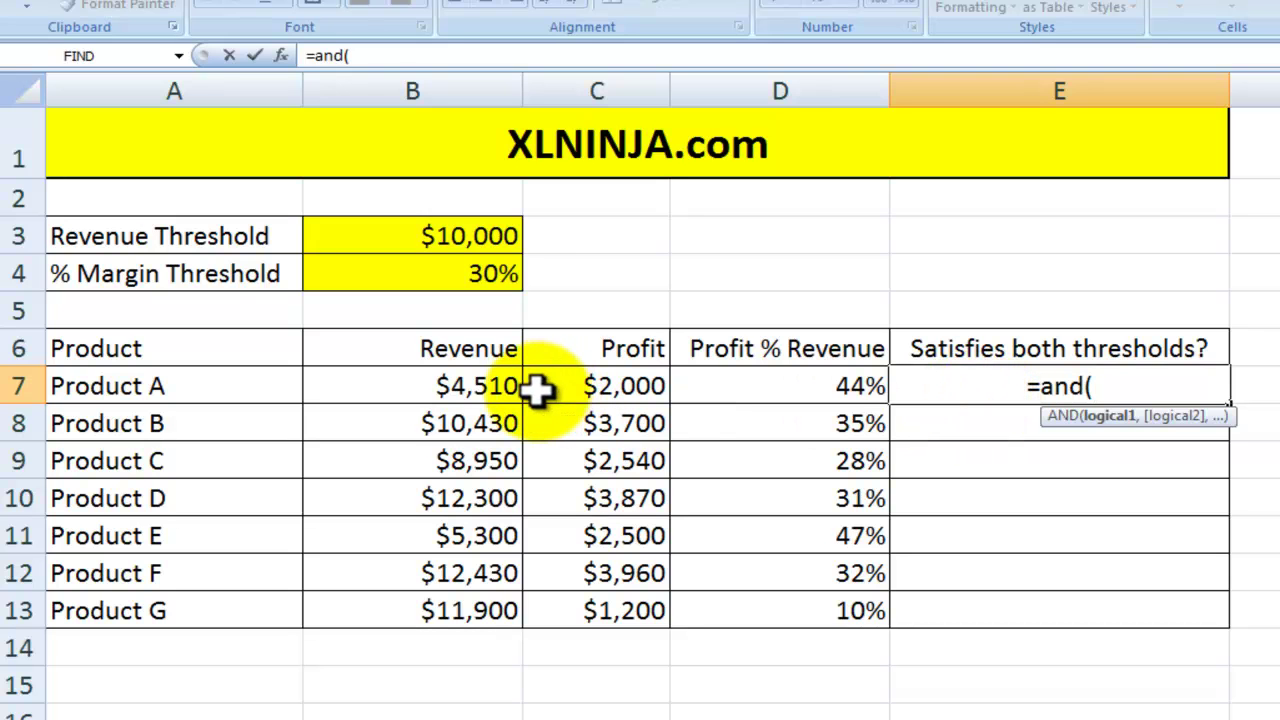
left_click(505, 389)
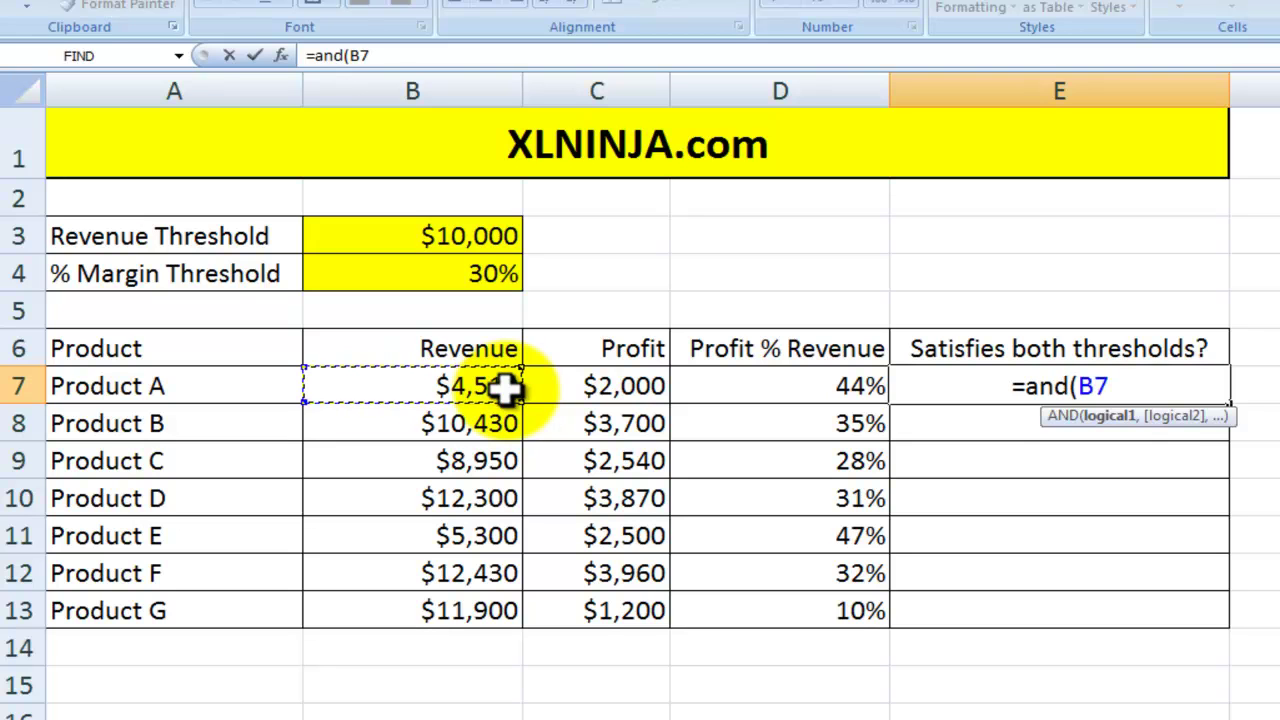
type(">")
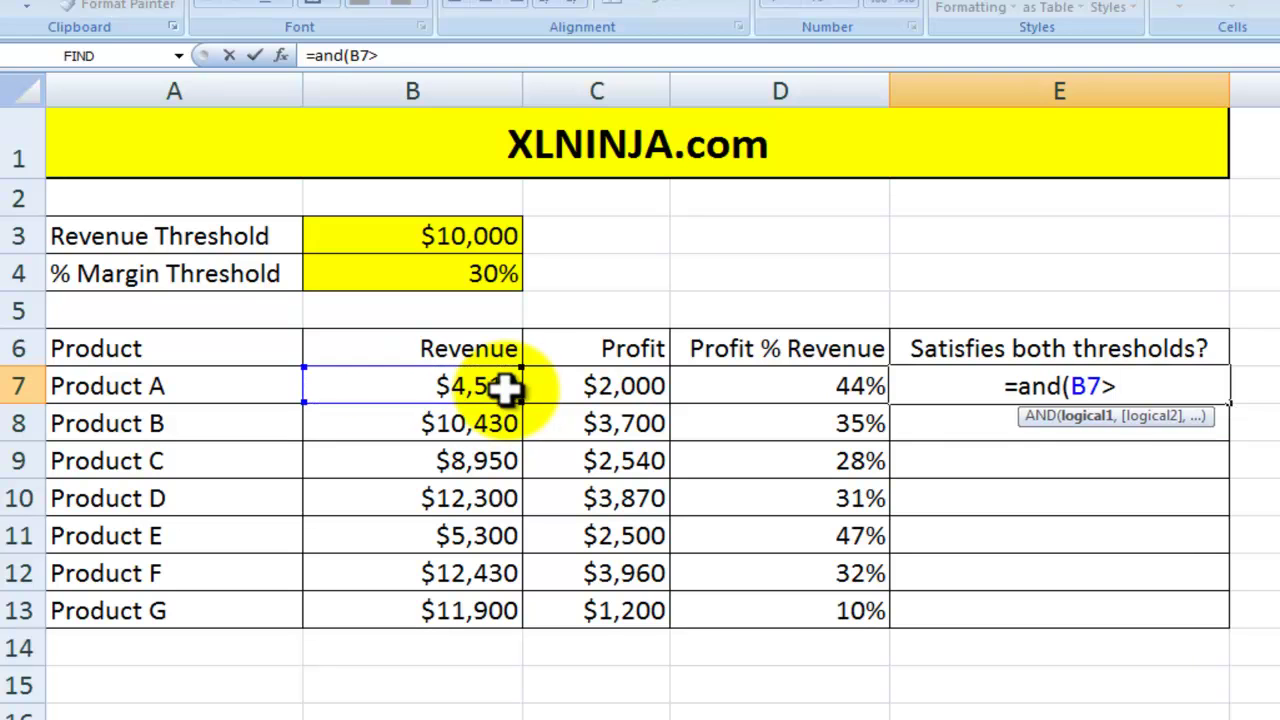
left_click(487, 238)
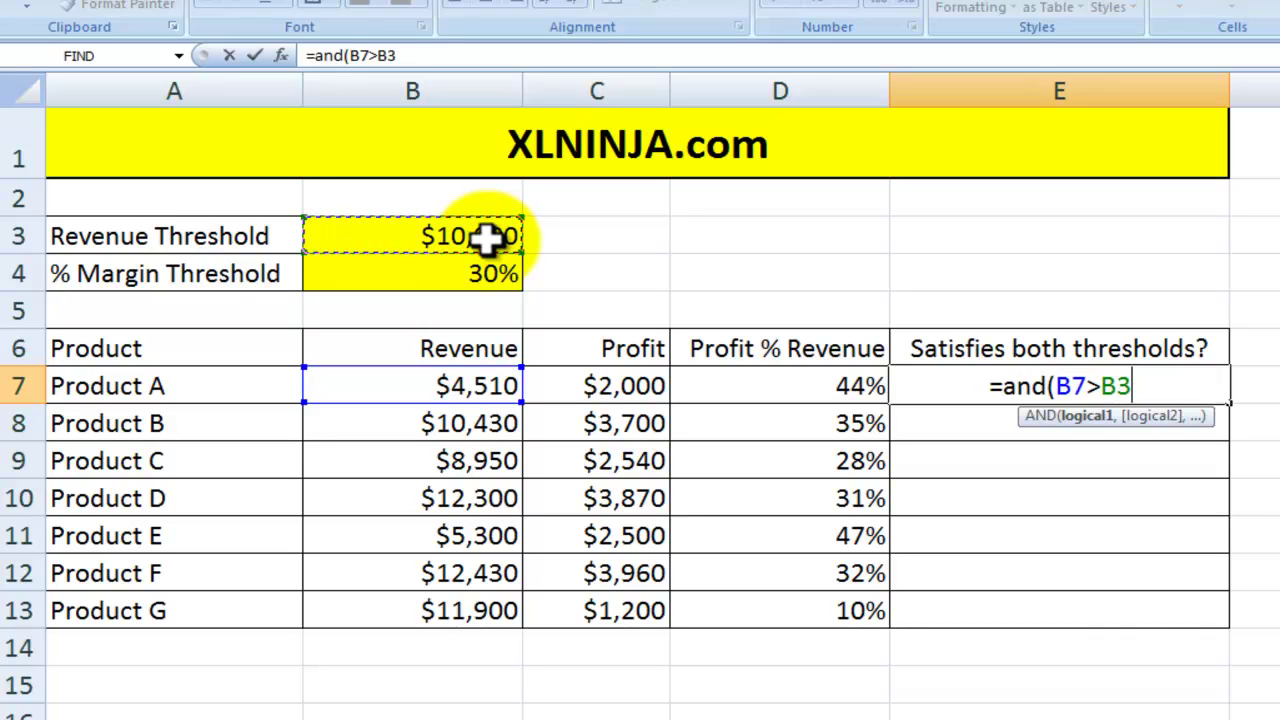
key("F4")
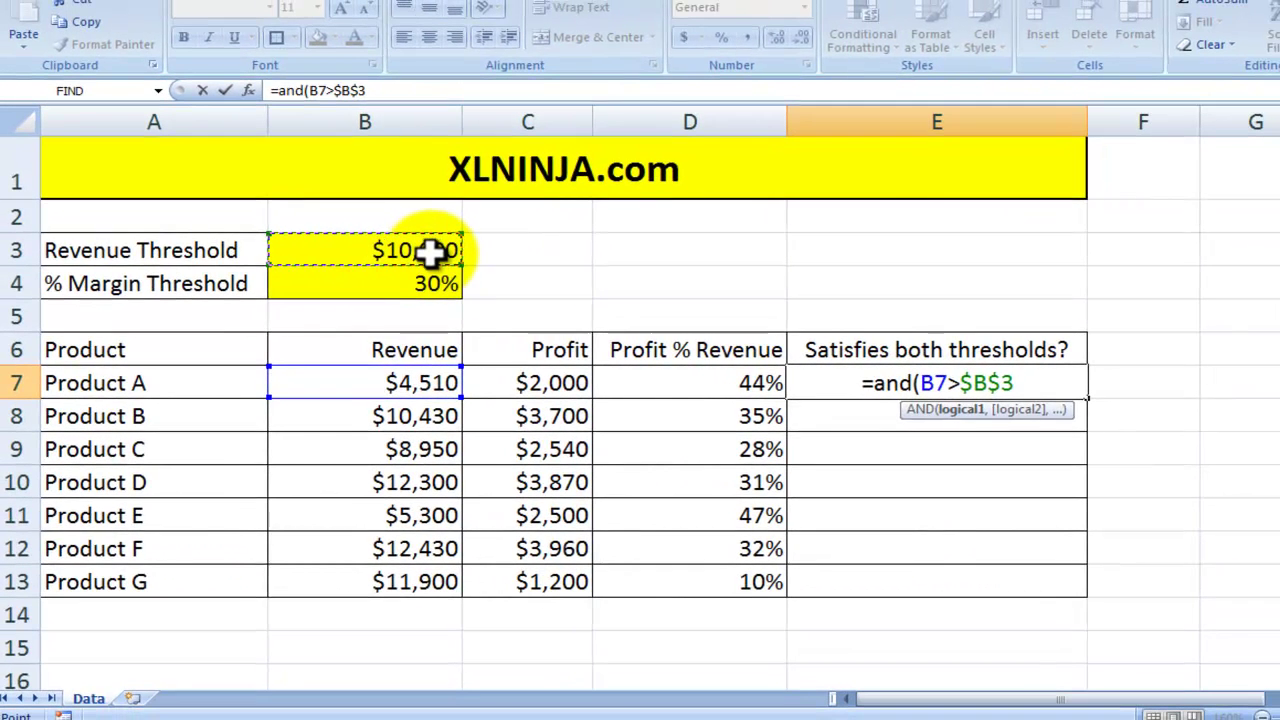
type(",")
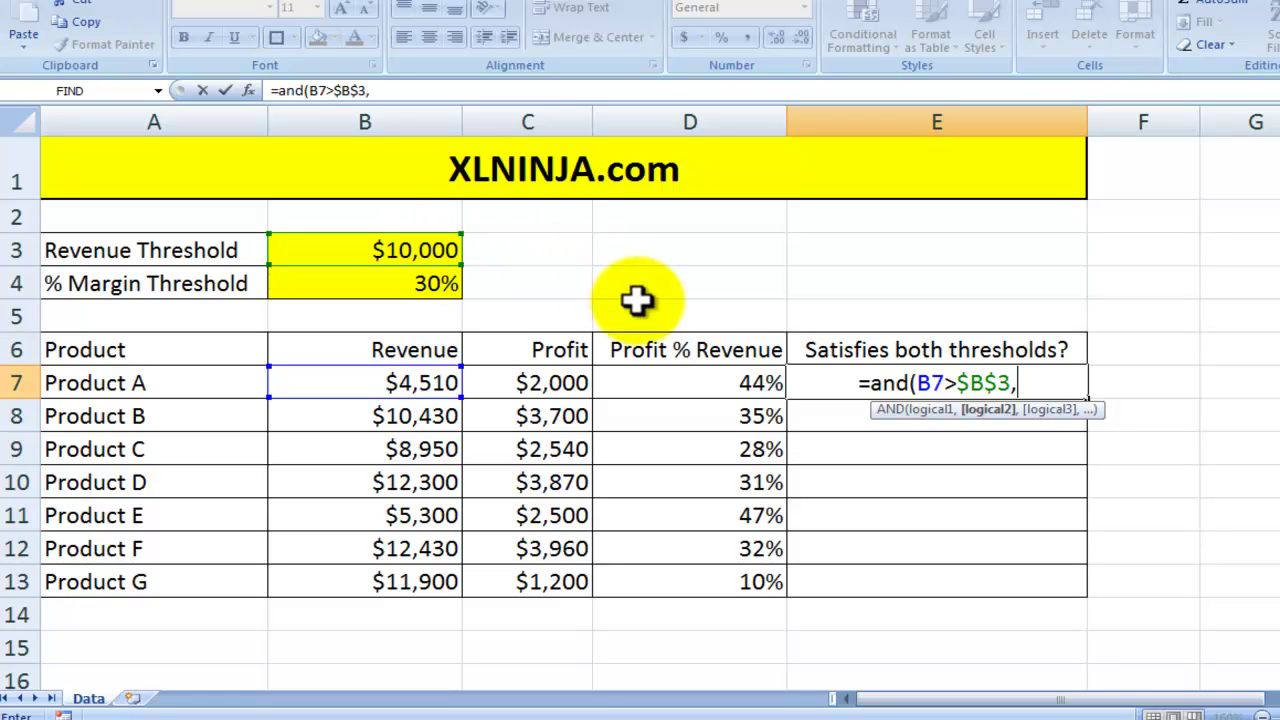
Add D7>$B$4 as the second condition and commit the formula, which returns FALSE
left_click(681, 380)
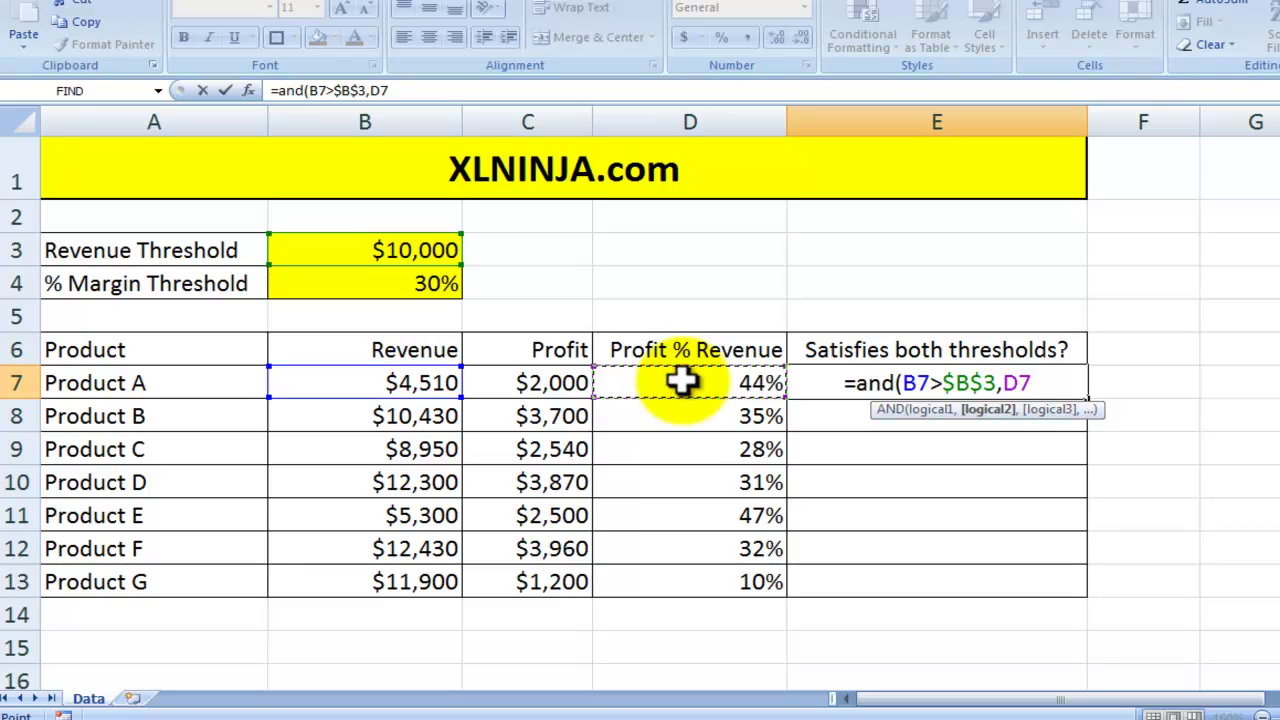
type(">")
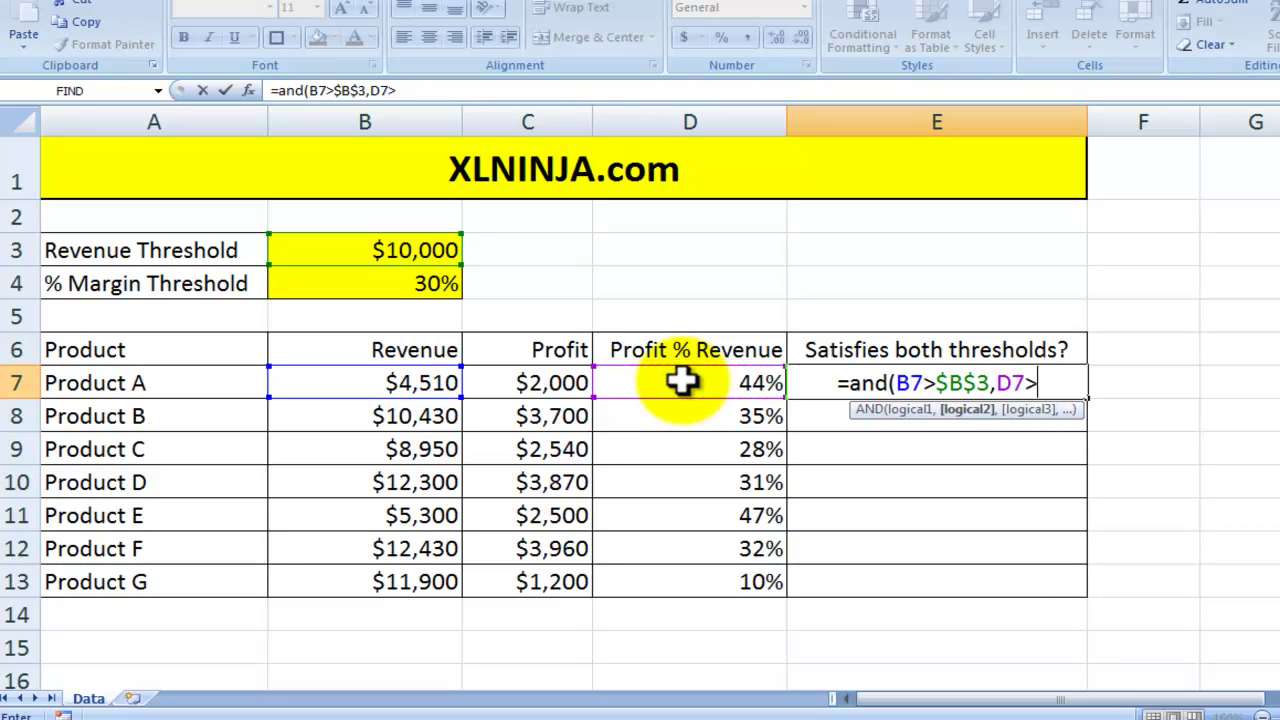
left_click(386, 283)
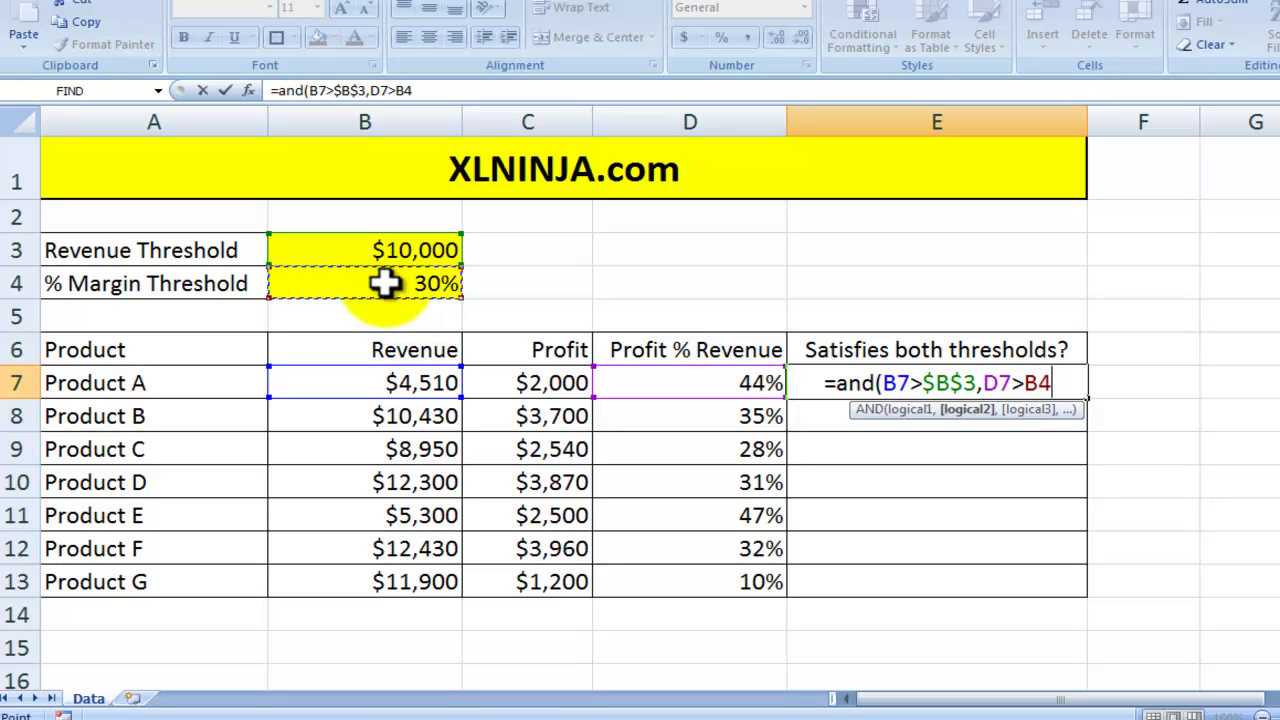
key("F4")
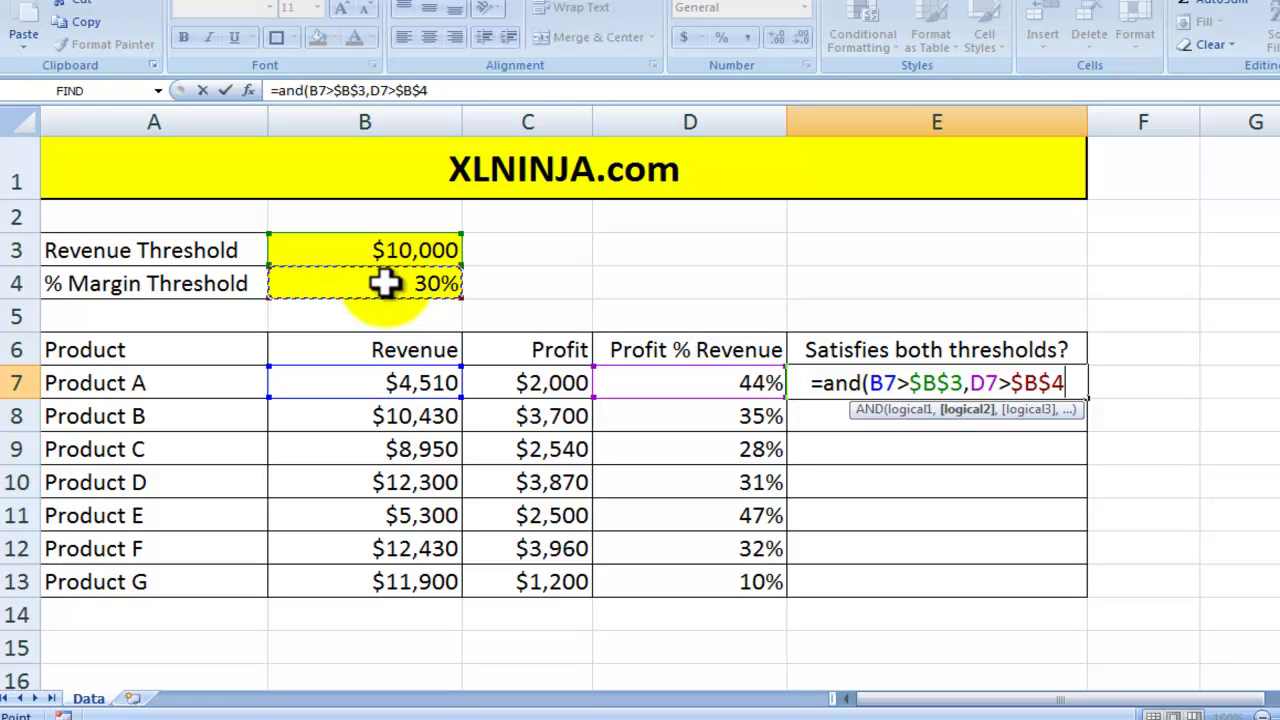
type(")")
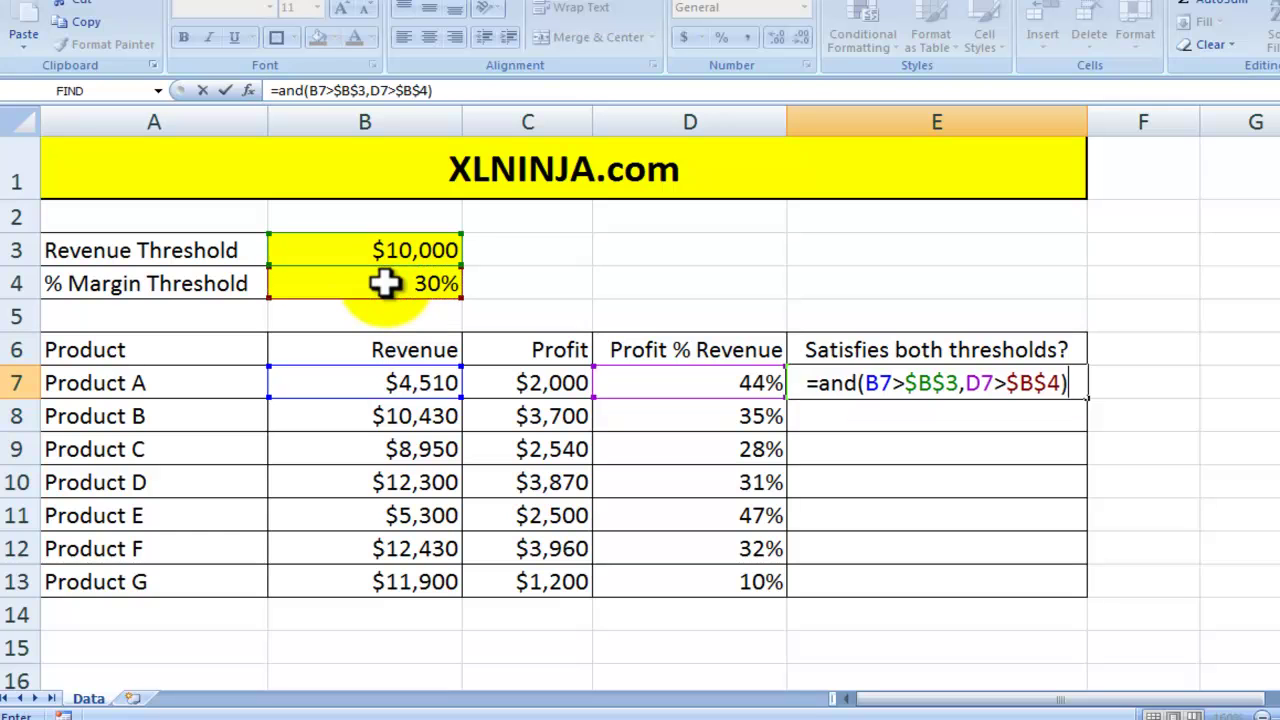
key("Return")
key("Up")
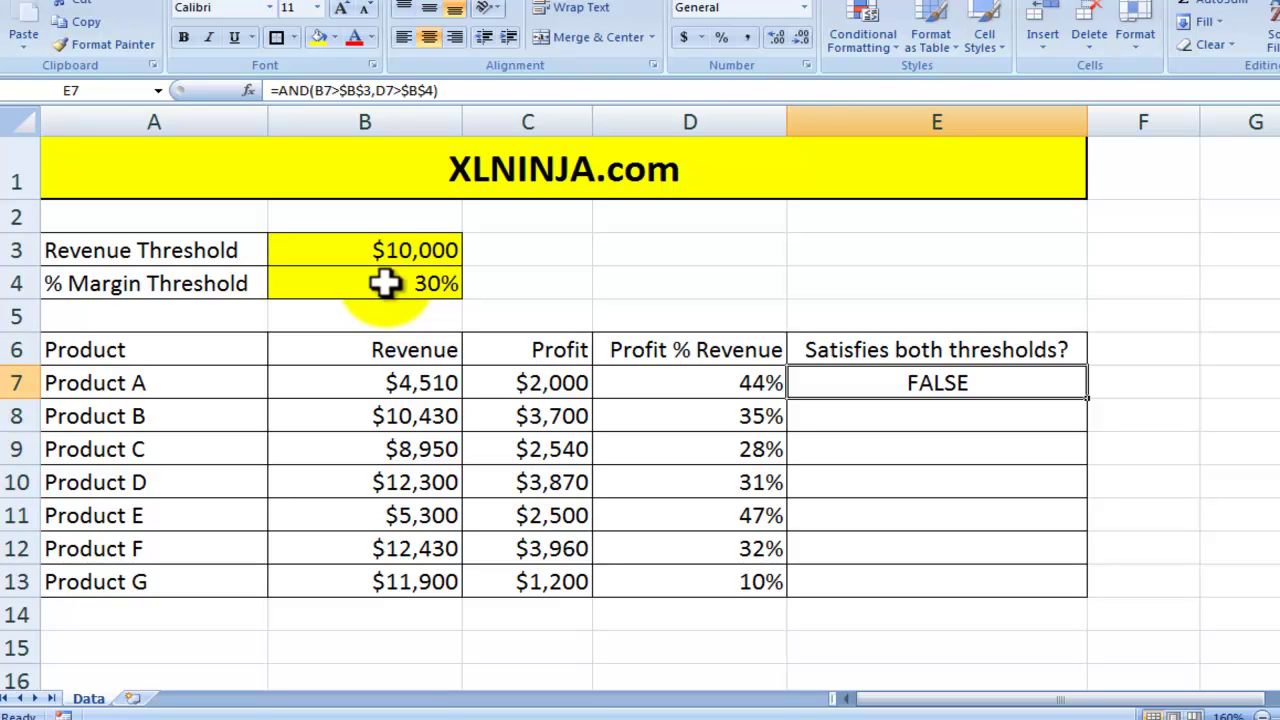
Copy E7's AND formula into E7:E13, giving TRUE for B, D and F
key("ctrl+c")
key("shift+Down")
key("shift+Down")
key("shift+Down")
key("shift+Down")
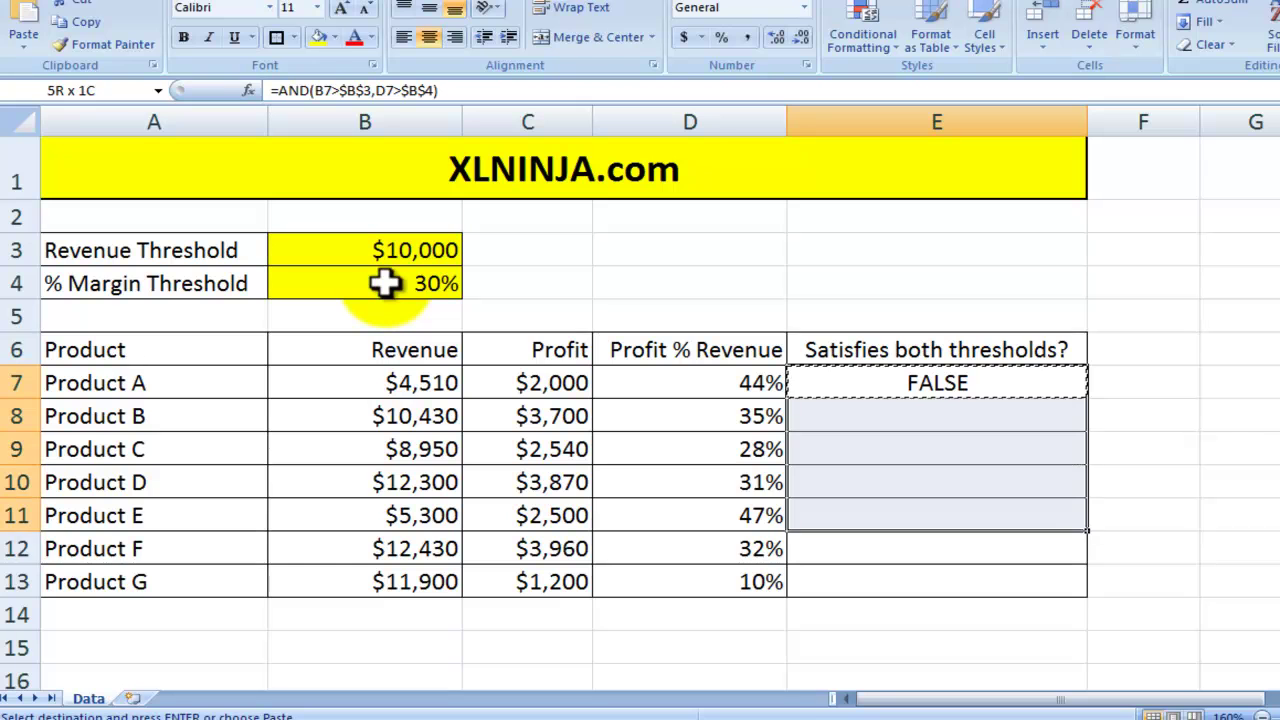
left_click(512, 370)
left_click(443, 380)
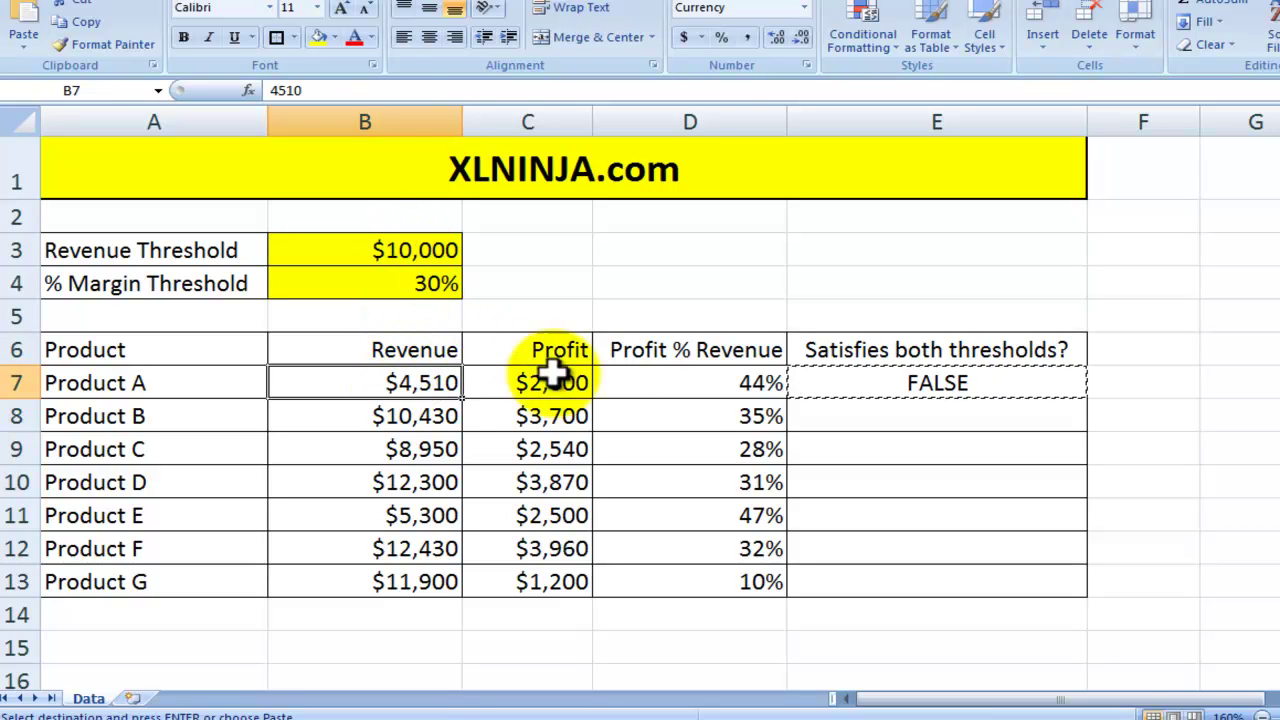
left_click(694, 396)
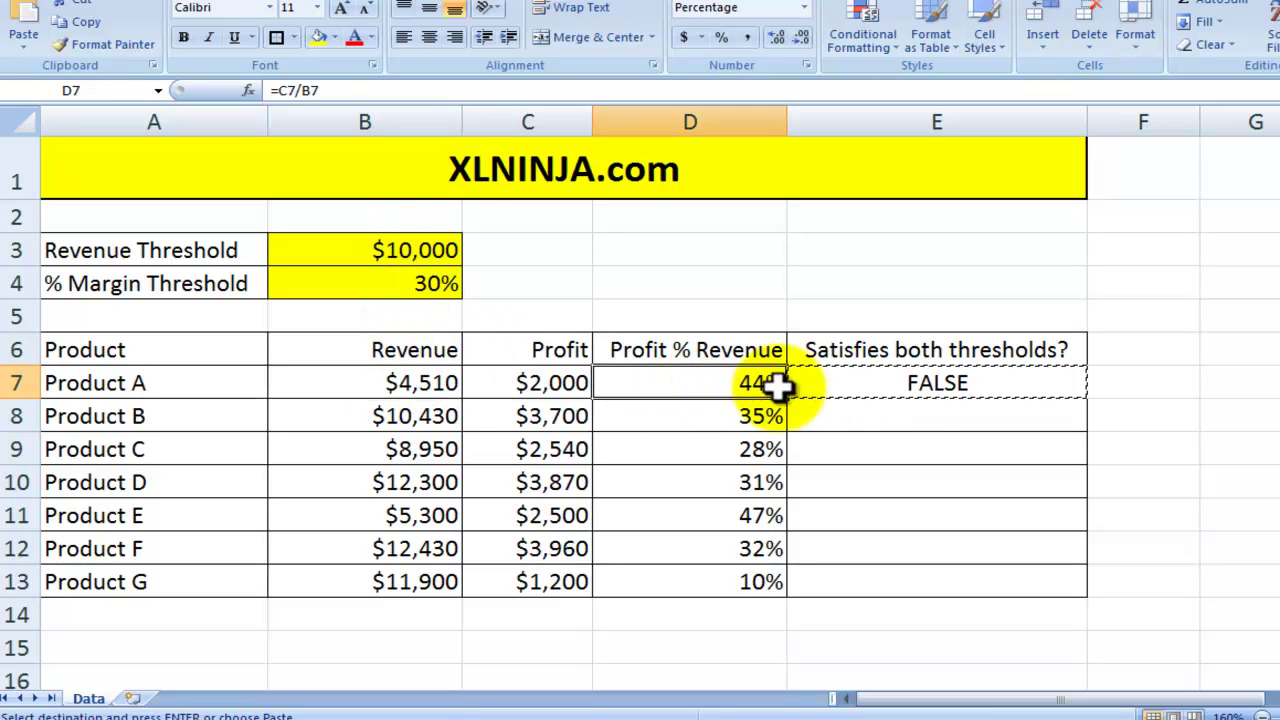
left_click(857, 386)
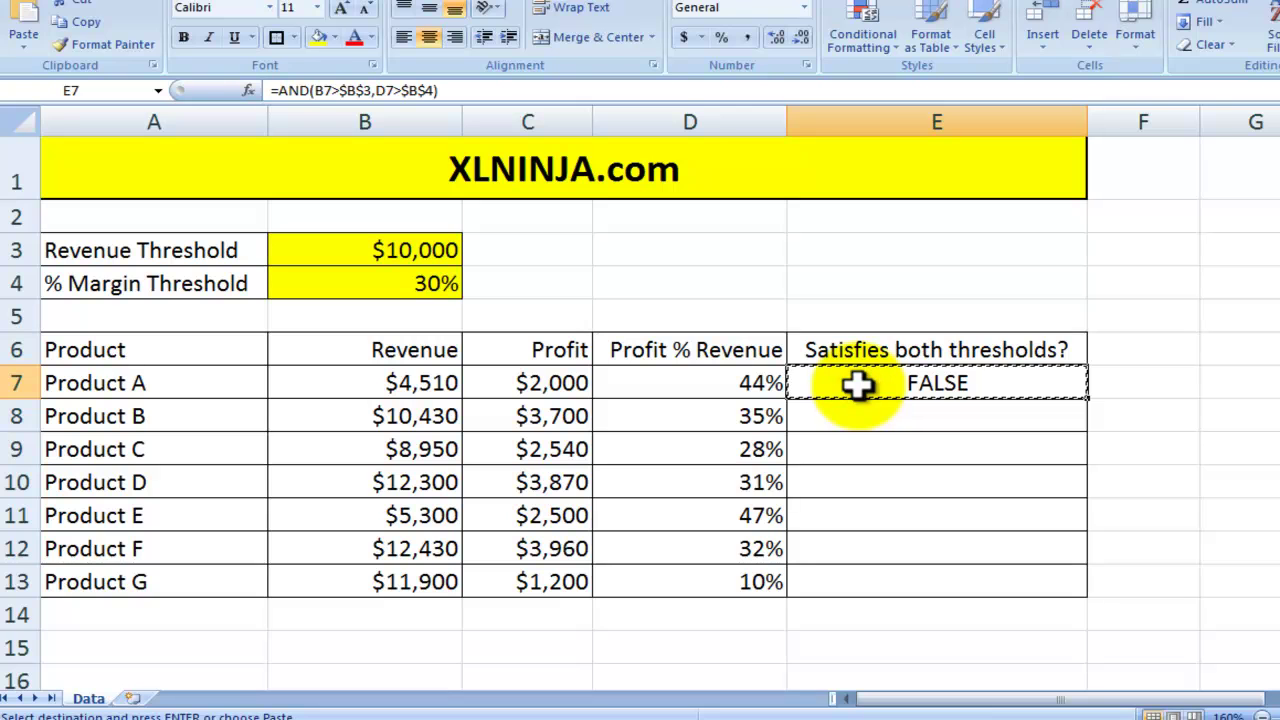
key("shift+Down")
key("shift+Down")
key("shift+Down")
key("shift+Down")
key("shift+Down")
key("shift+Down")
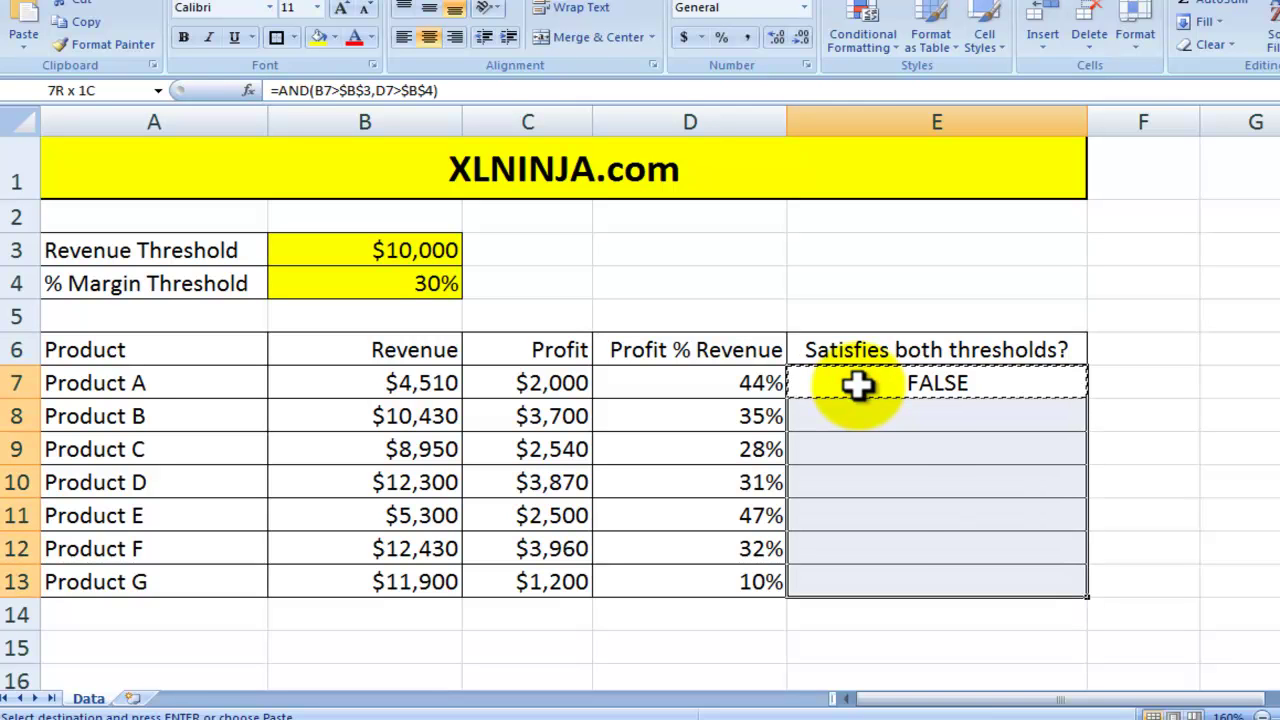
key("ctrl+v")
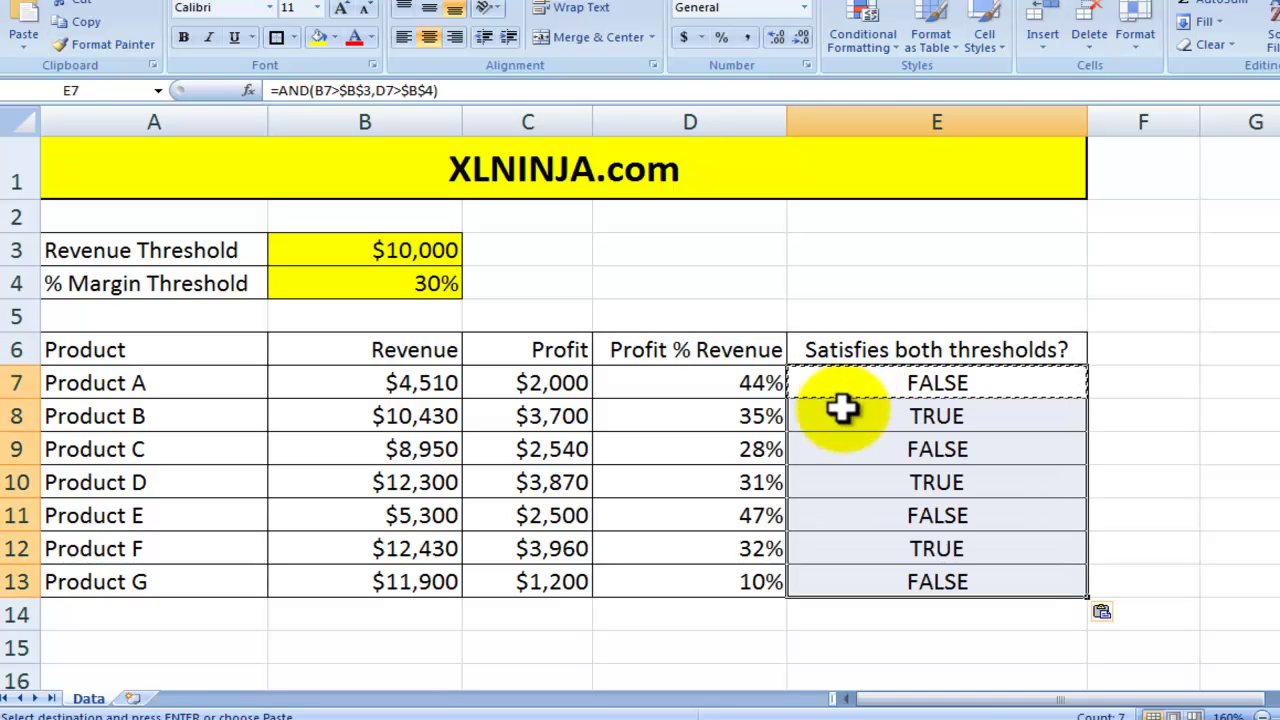
left_click(841, 409)
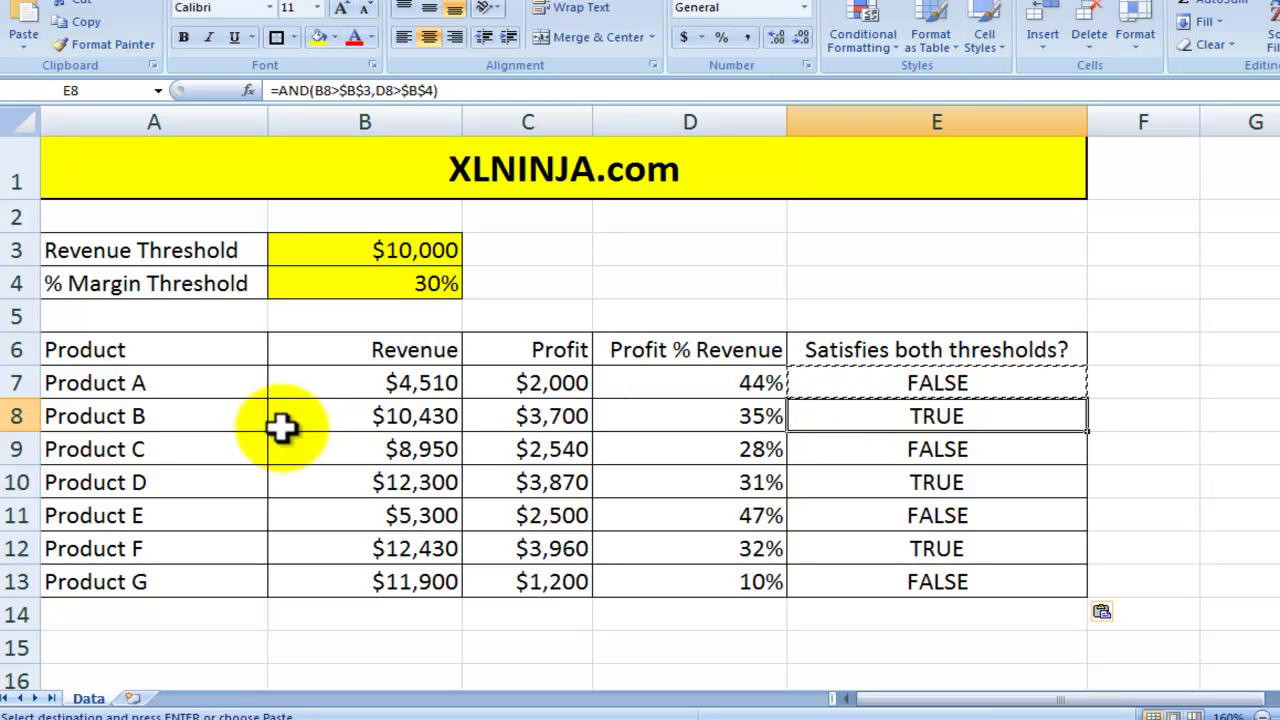
left_click(367, 420)
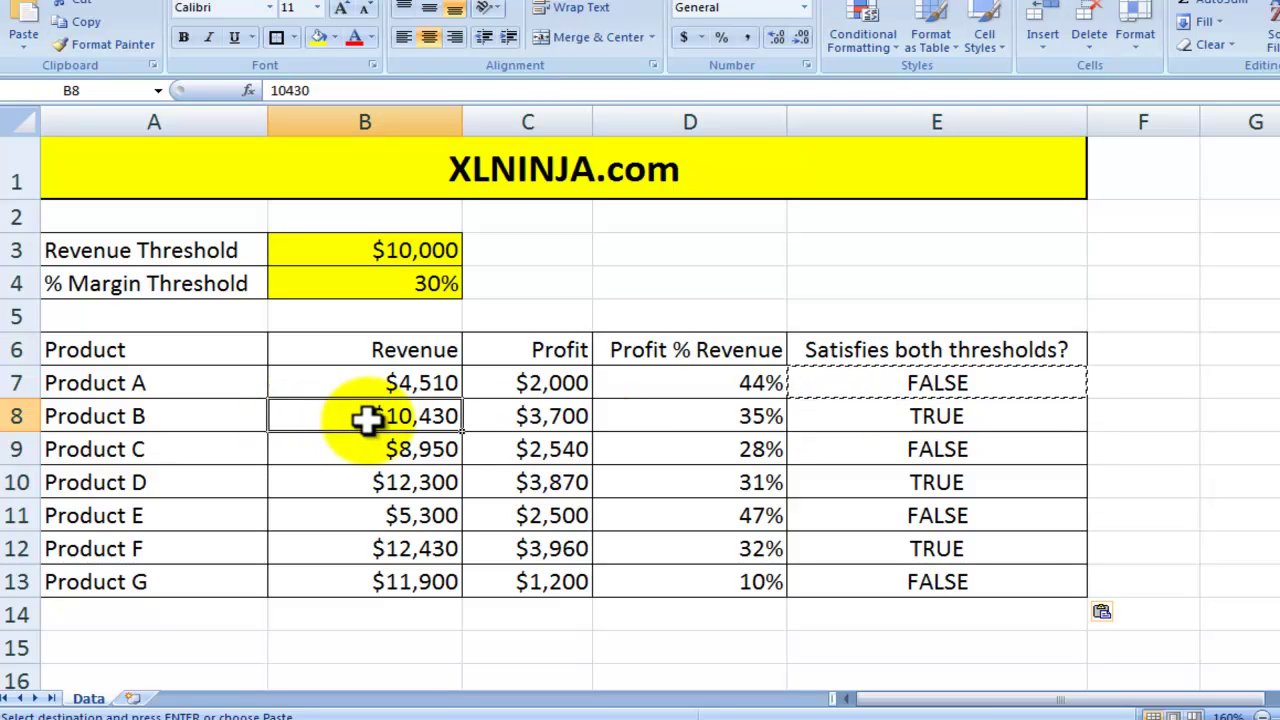
left_click(432, 250)
left_click(440, 416)
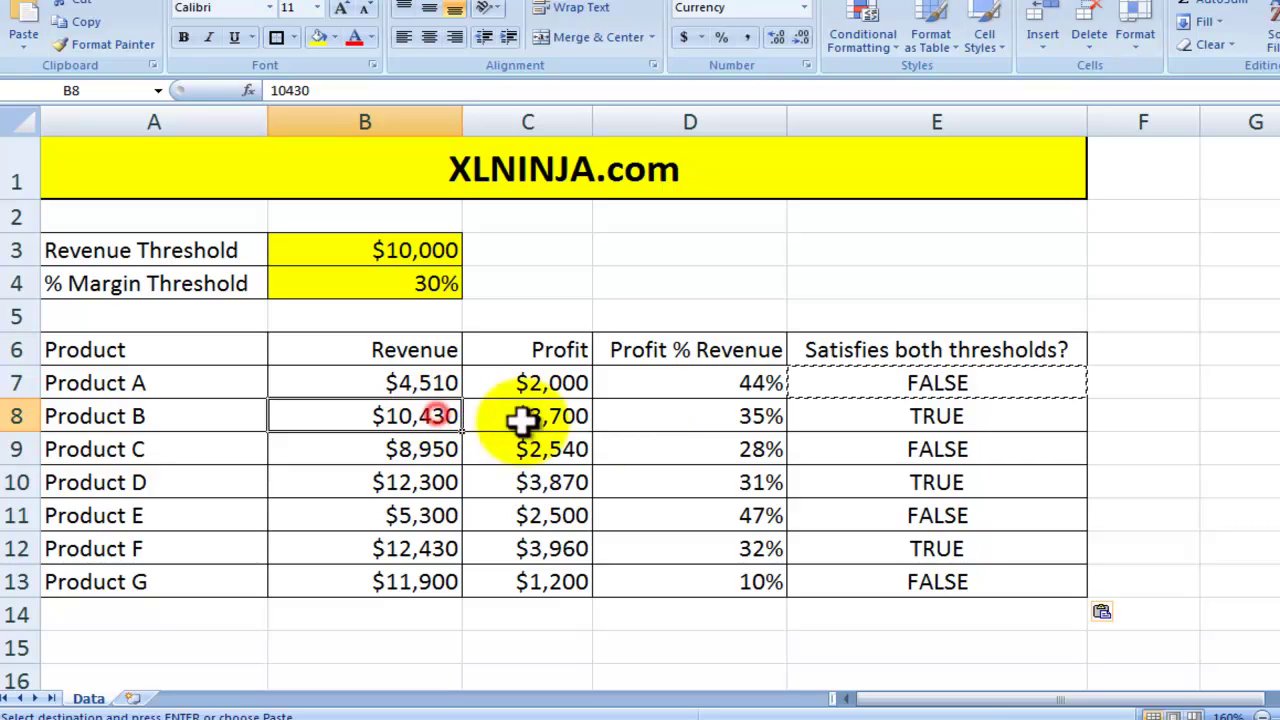
left_click(697, 416)
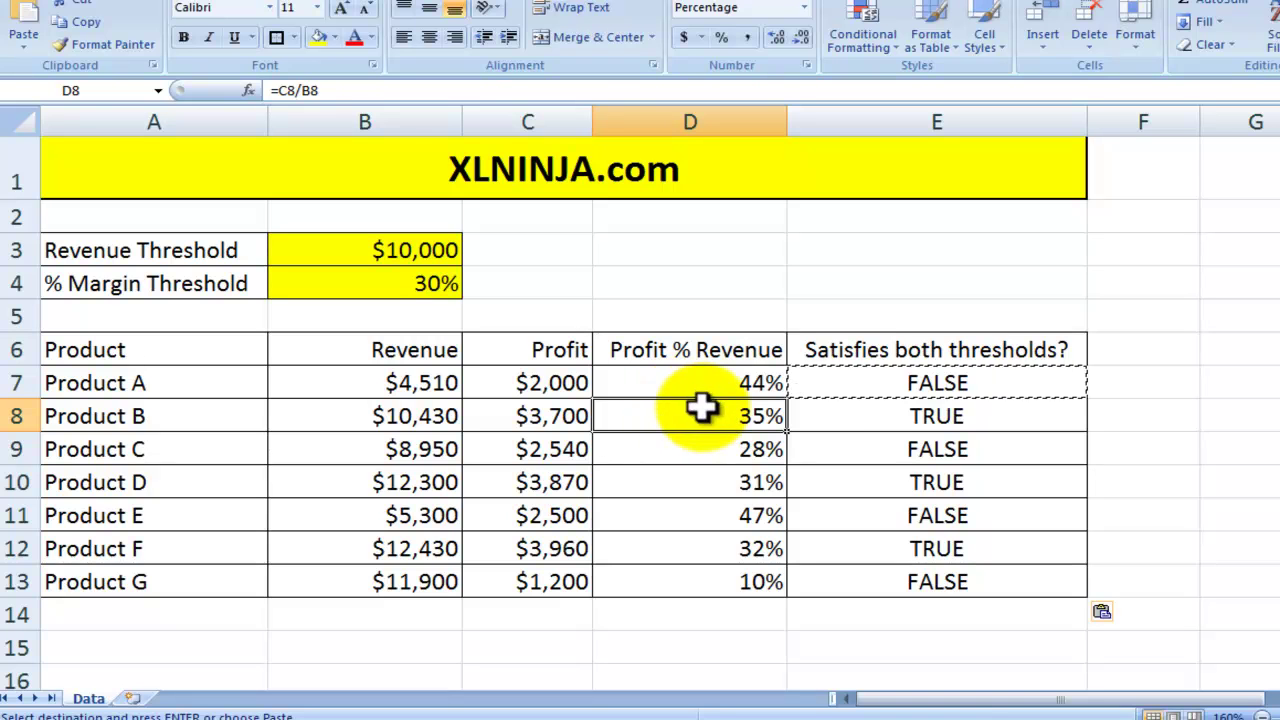
left_click(857, 386)
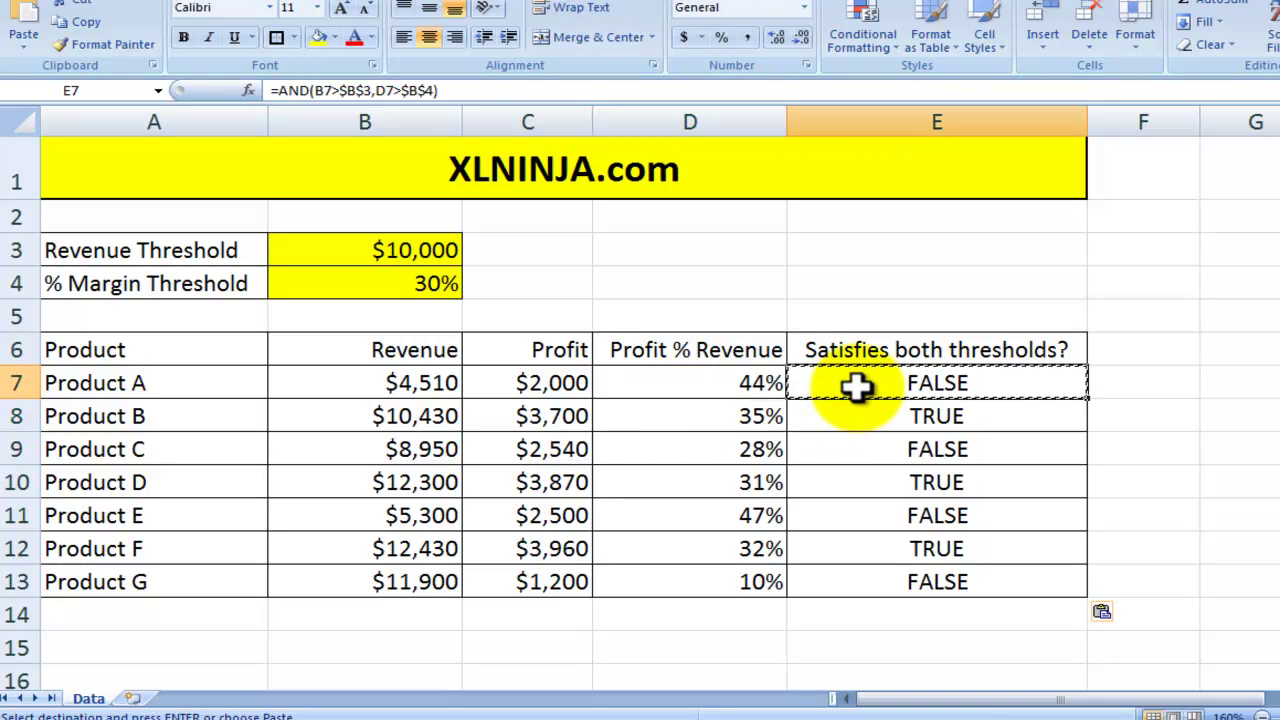
left_click_drag(857, 389, 875, 568)
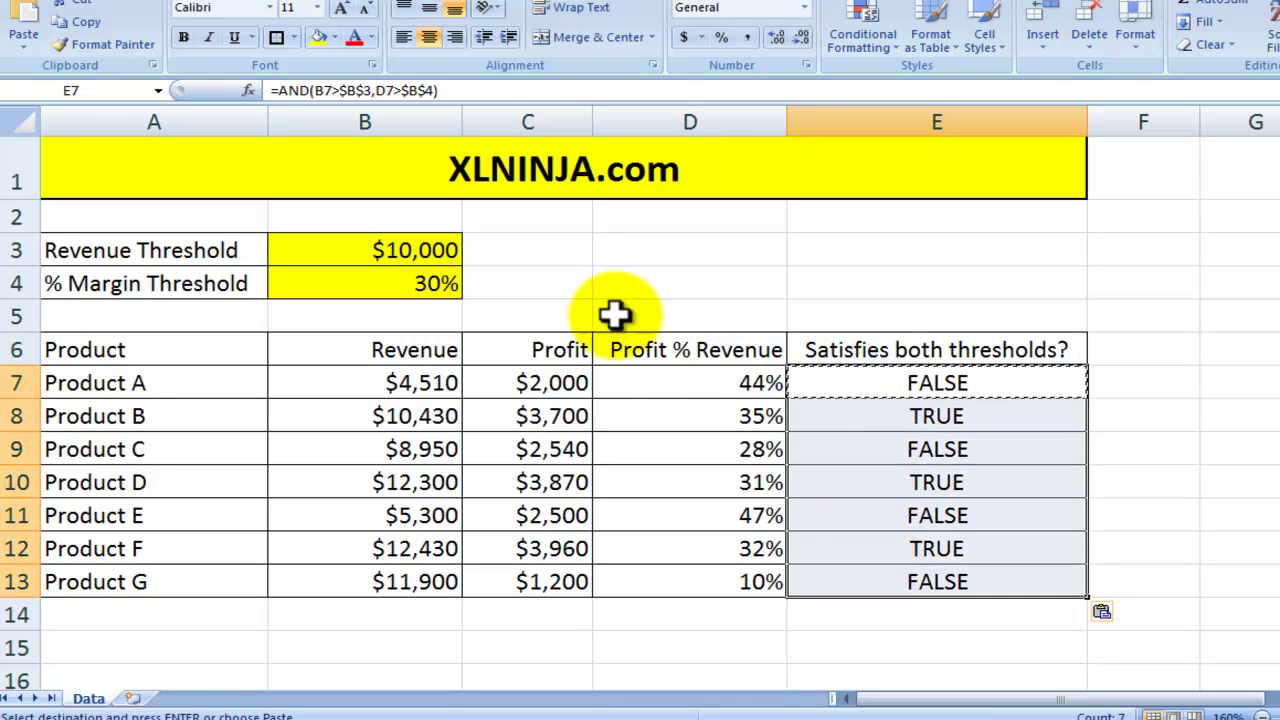
left_click(857, 388)
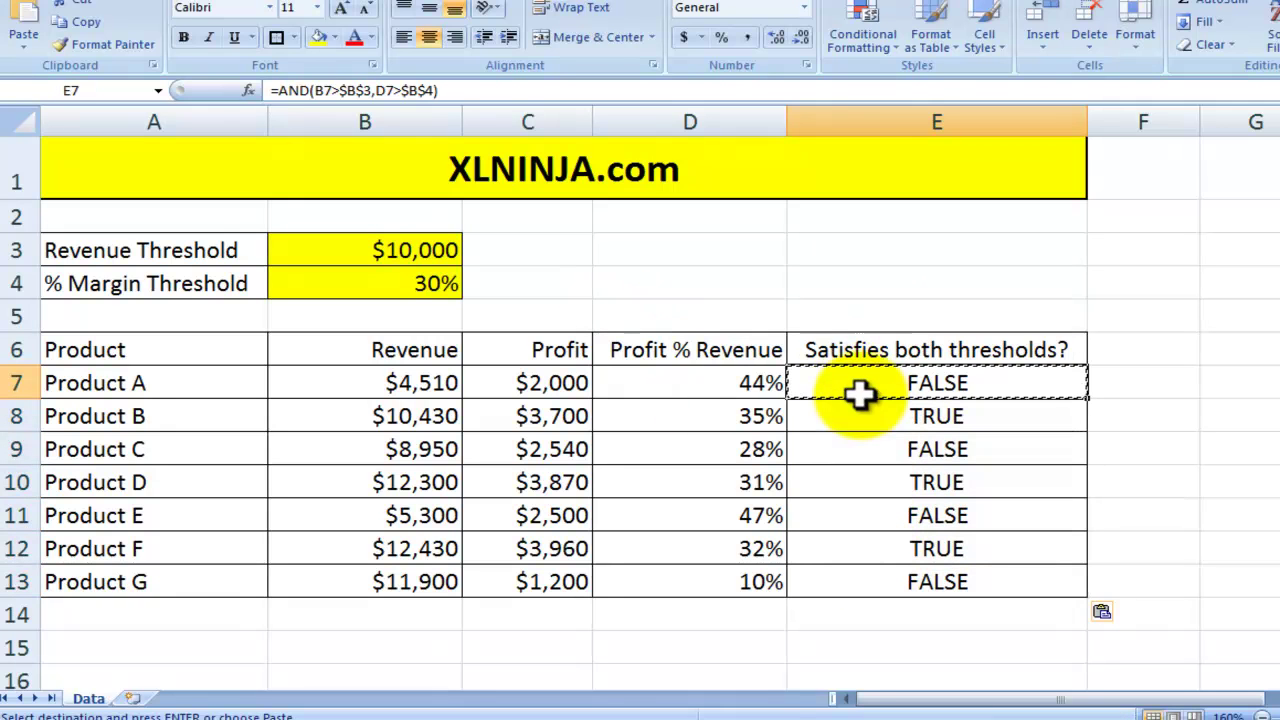
Wrap E7's AND test as =IF(AND(...),"Good Product","Bad Product")
left_click(280, 90)
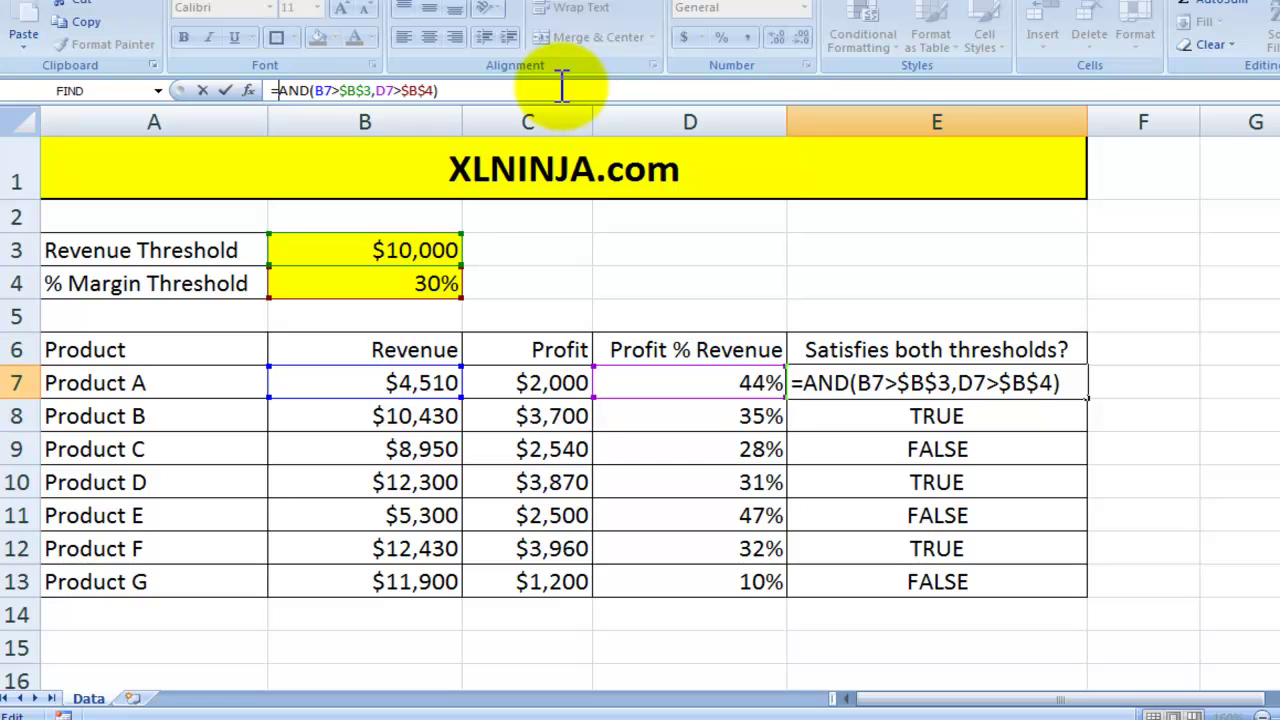
type("if(")
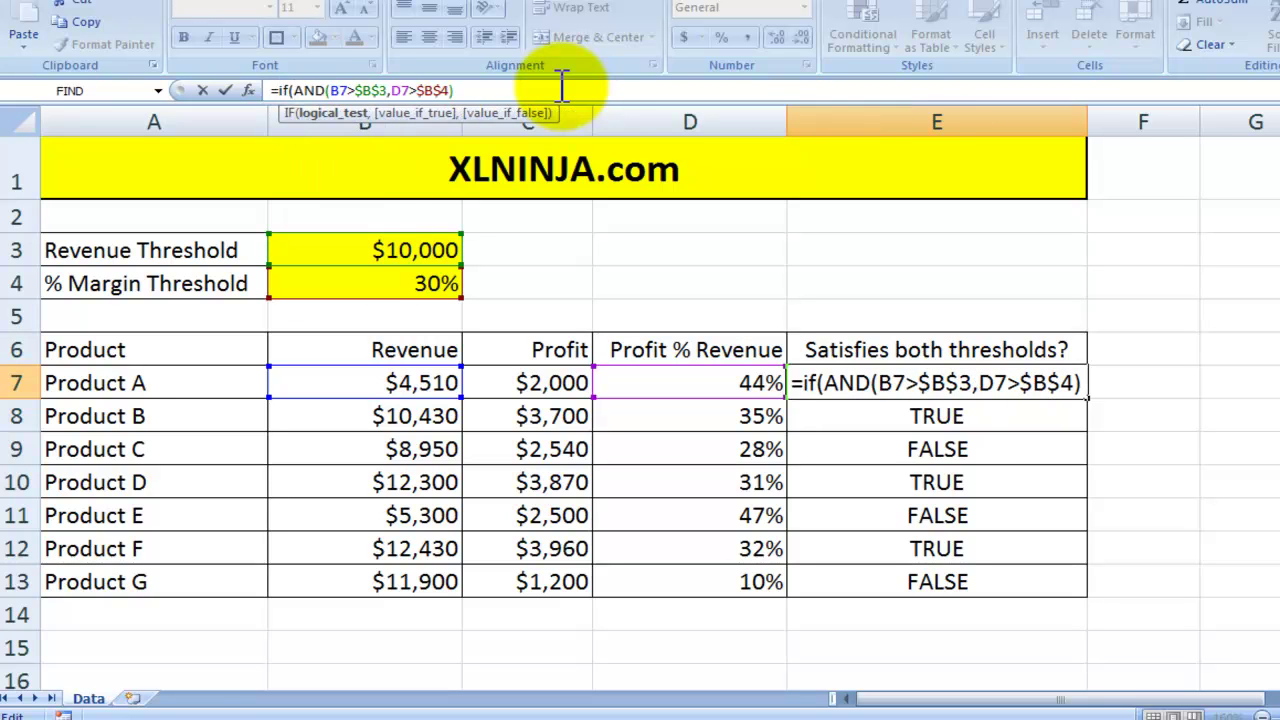
left_click(466, 90)
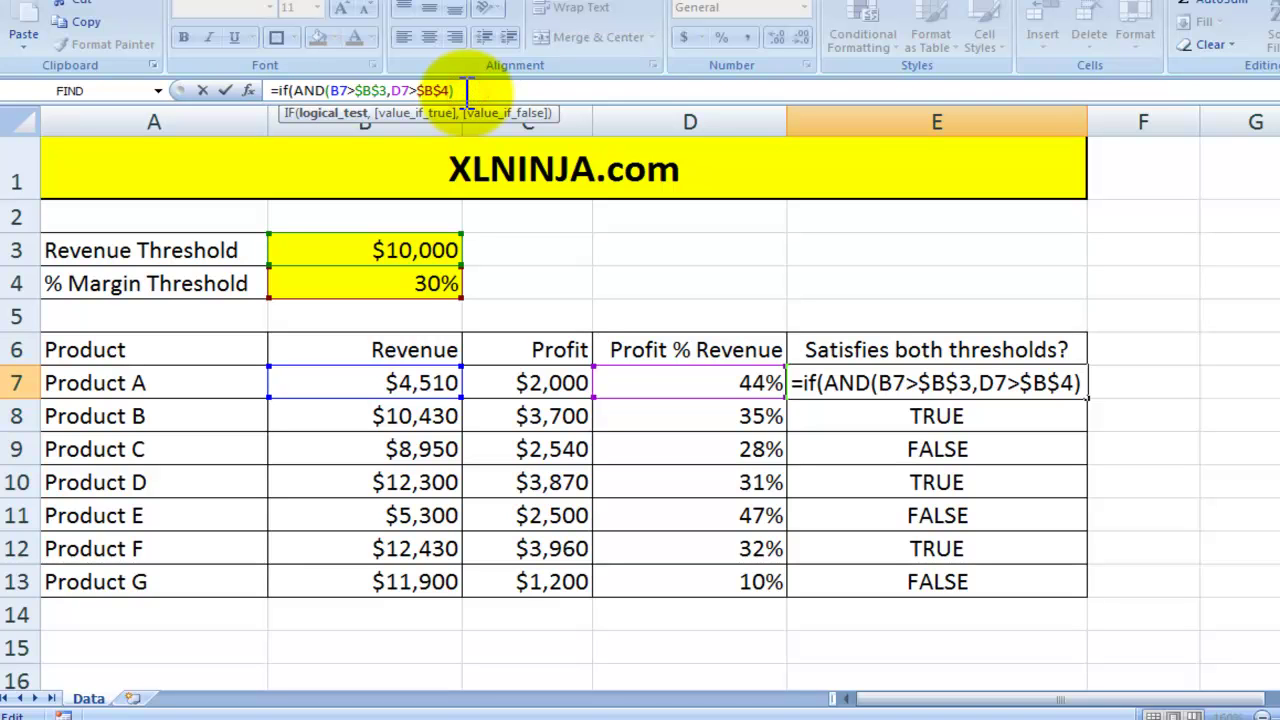
type(",")
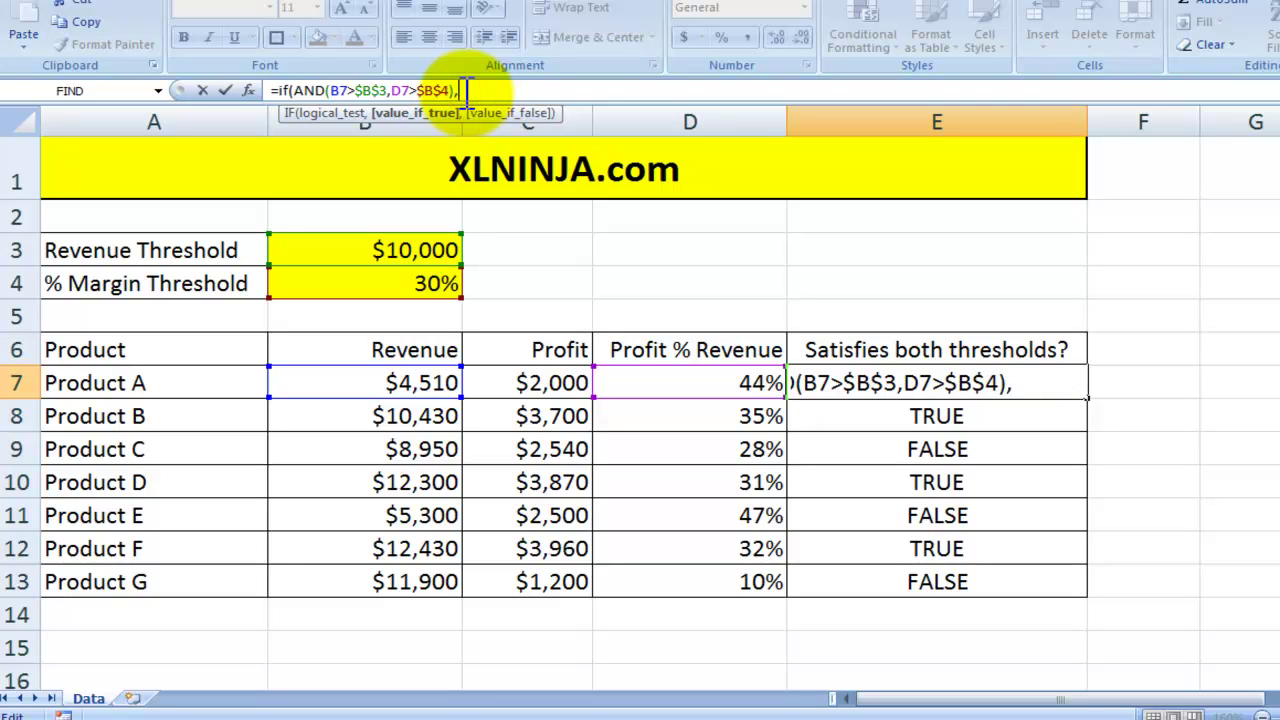
type("\"Good Product")
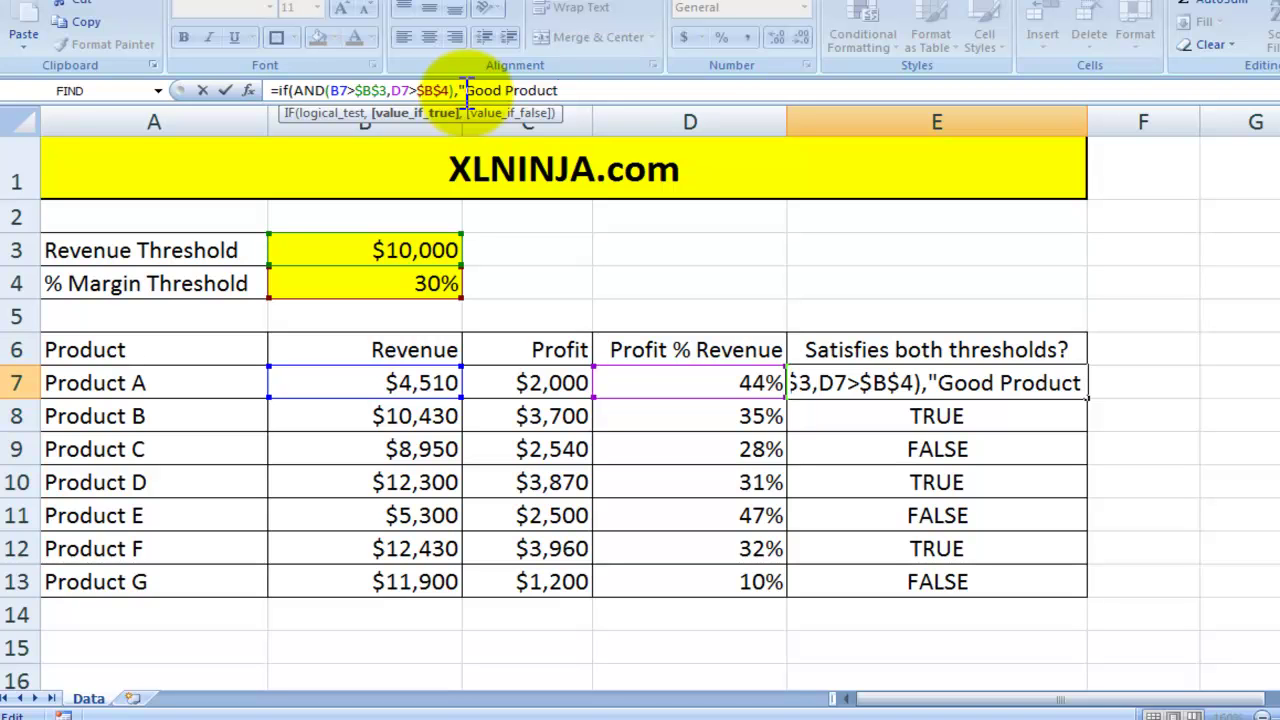
type("\",\"Bad Product")
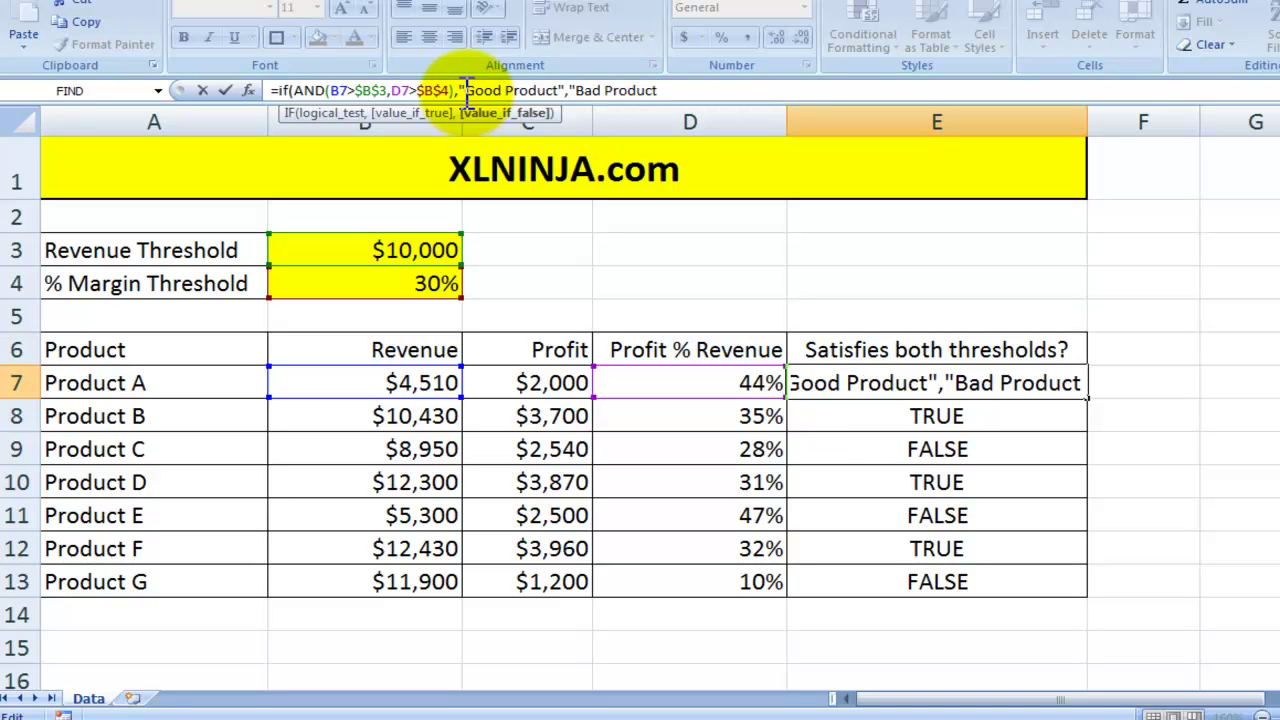
type("\")")
key("Return")
key("Up")
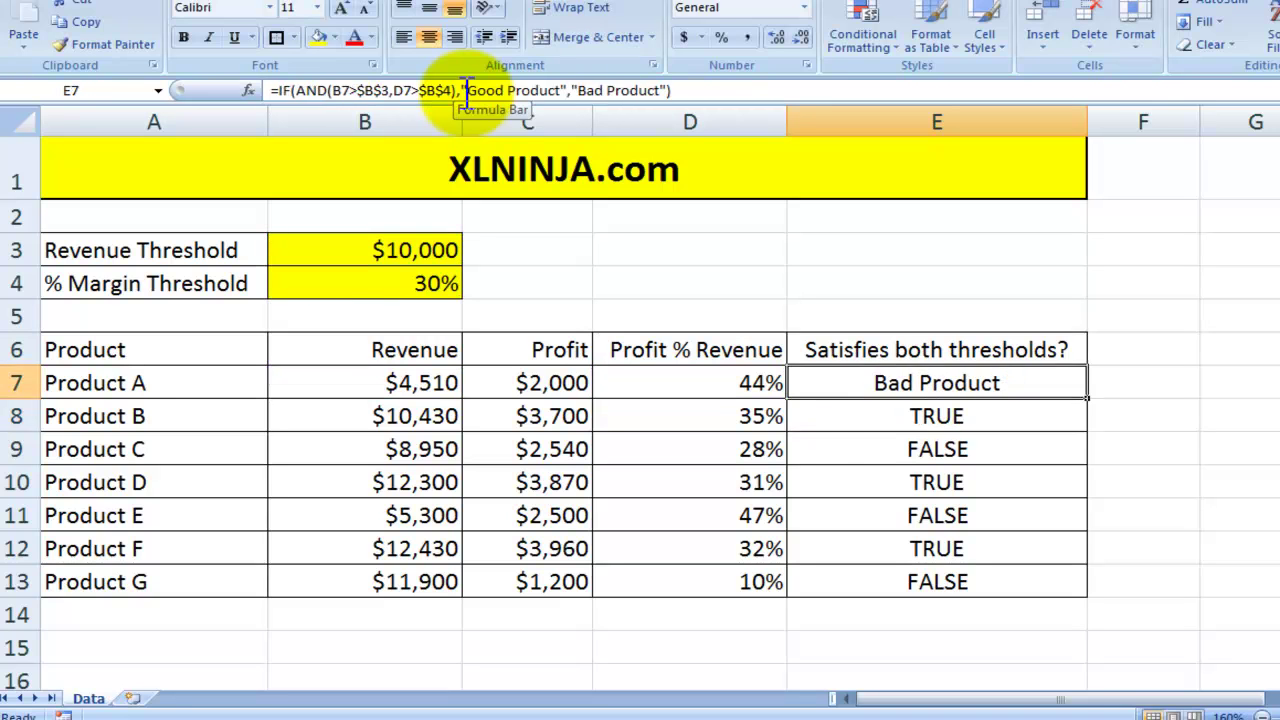
Fill the IF formula down E7:E13 so B, D and F read Good Product
key("ctrl+c")
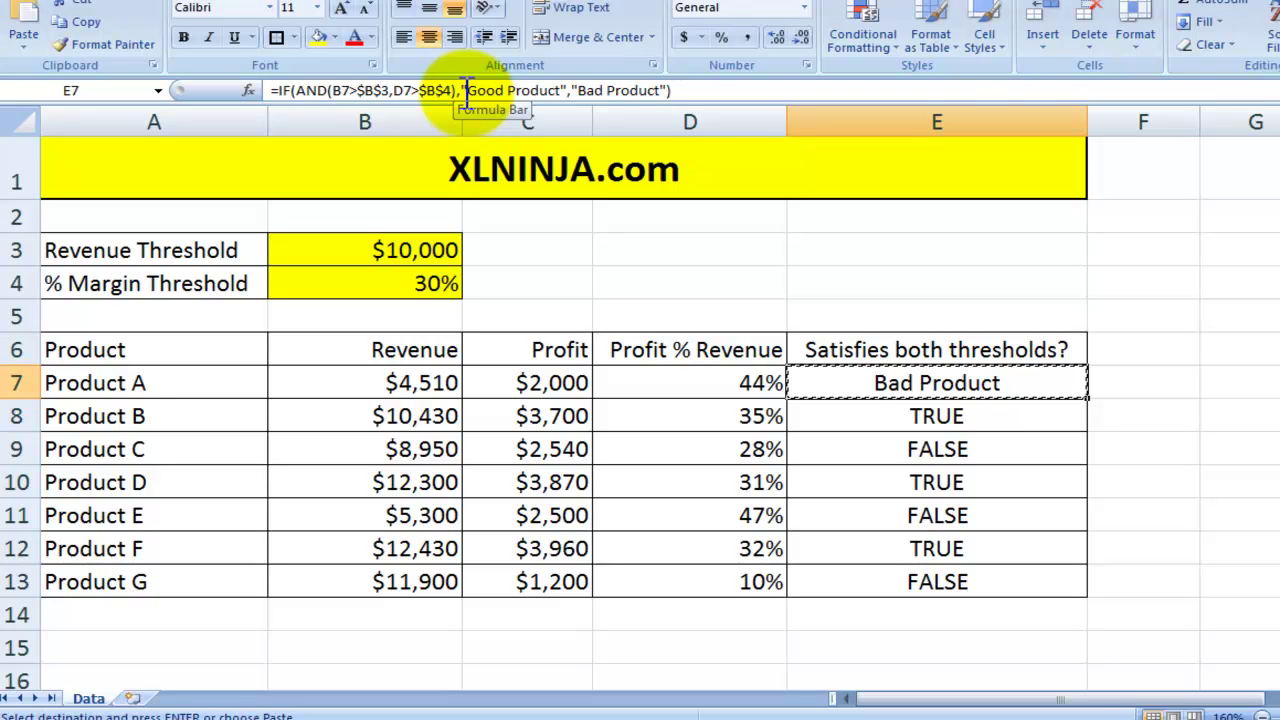
key("ctrl+shift+Down")
key("ctrl+v")
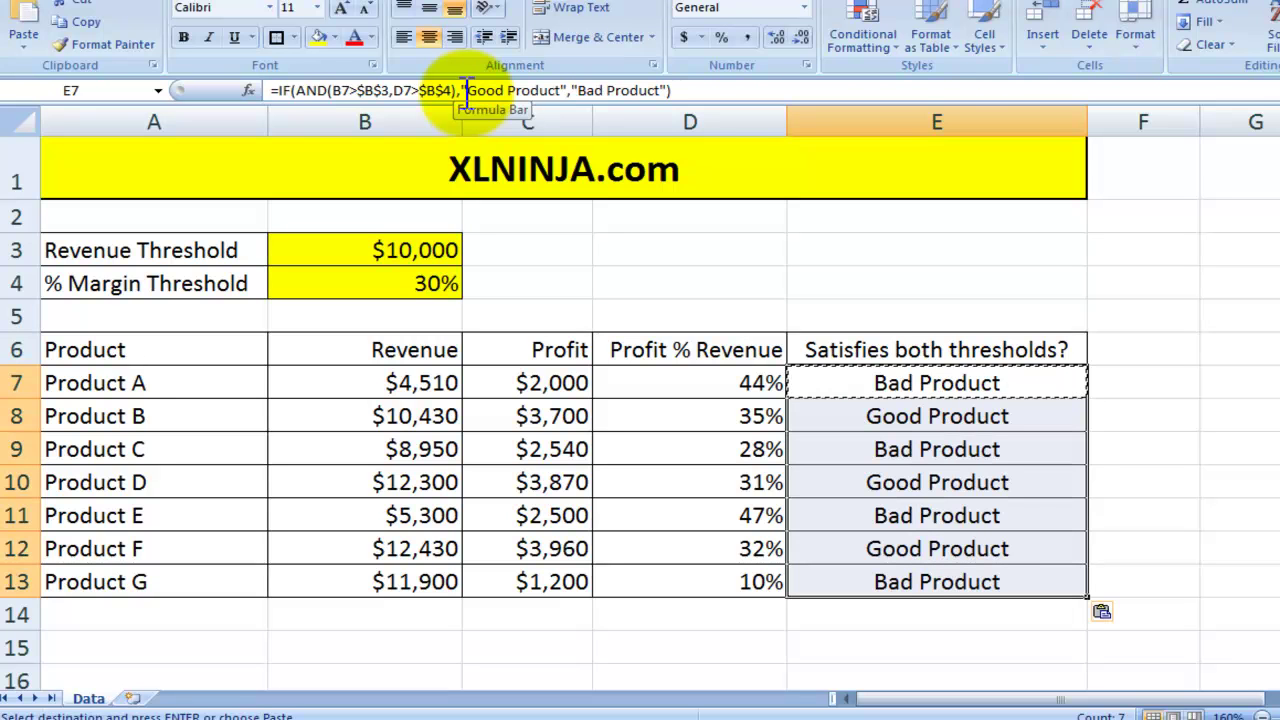